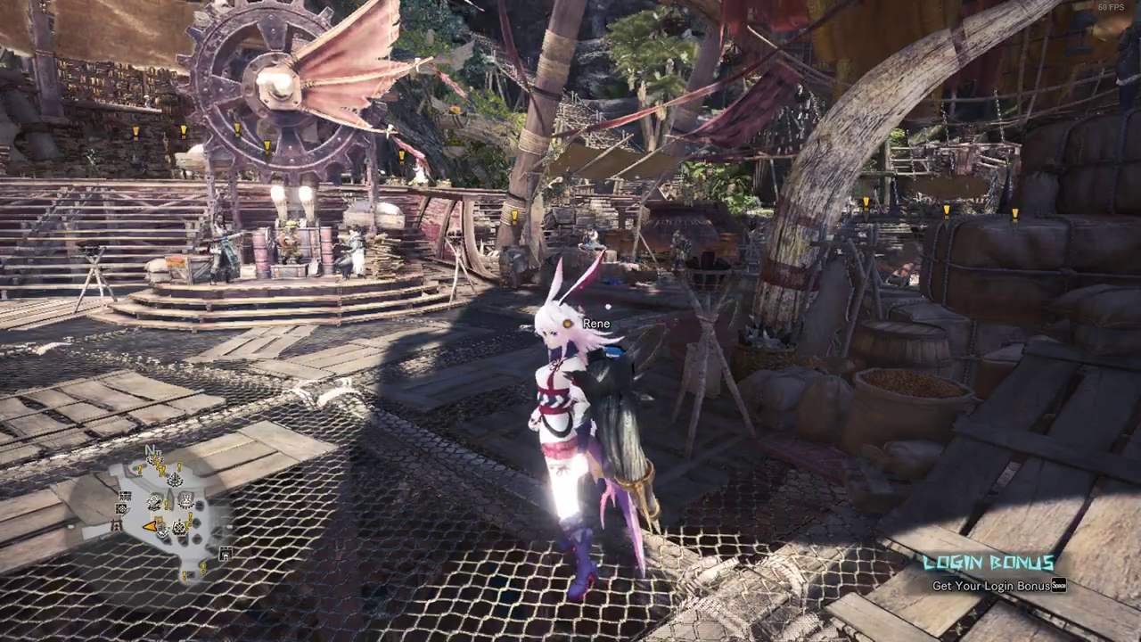
# Run to the Item Box beside the quest board and open its Sell Items list
pyautogui.press('w')
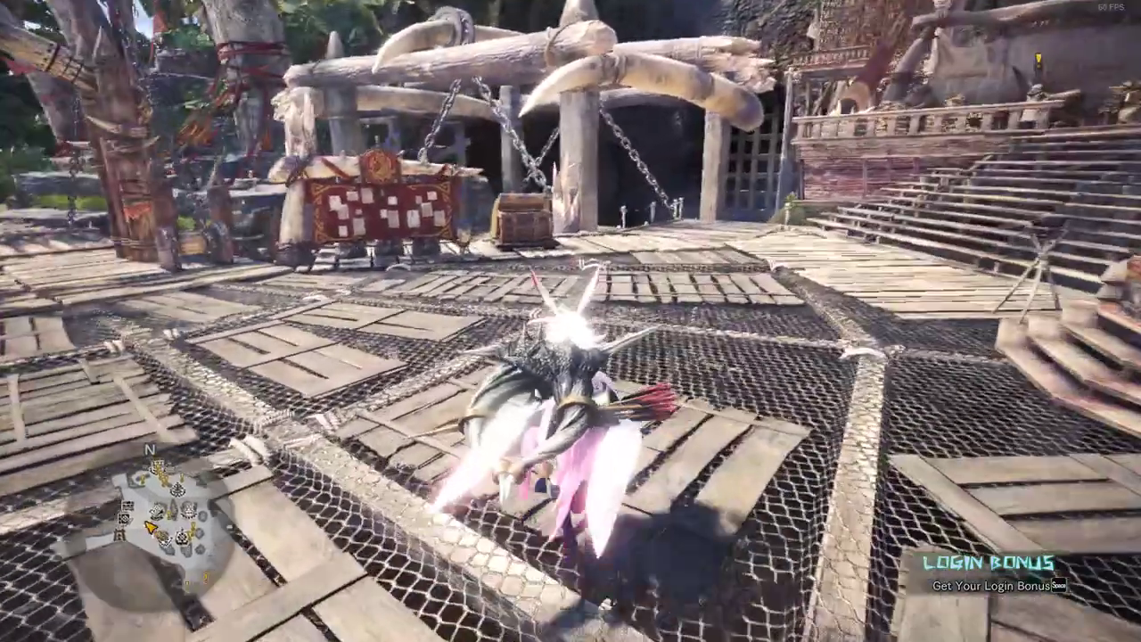
pyautogui.press('w')
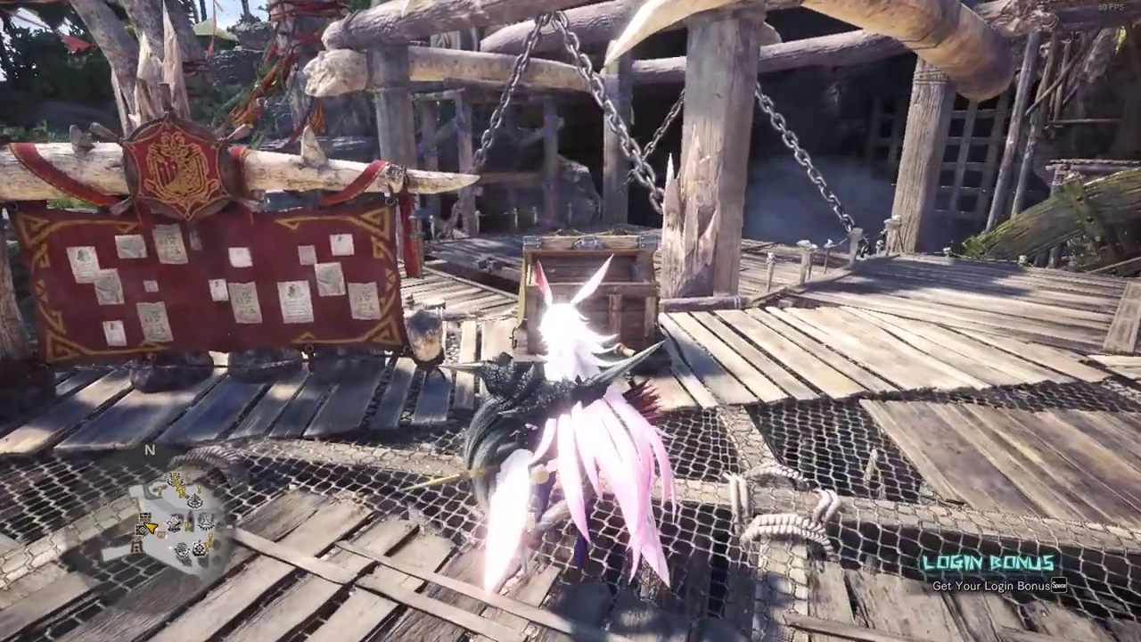
pyautogui.press('w')
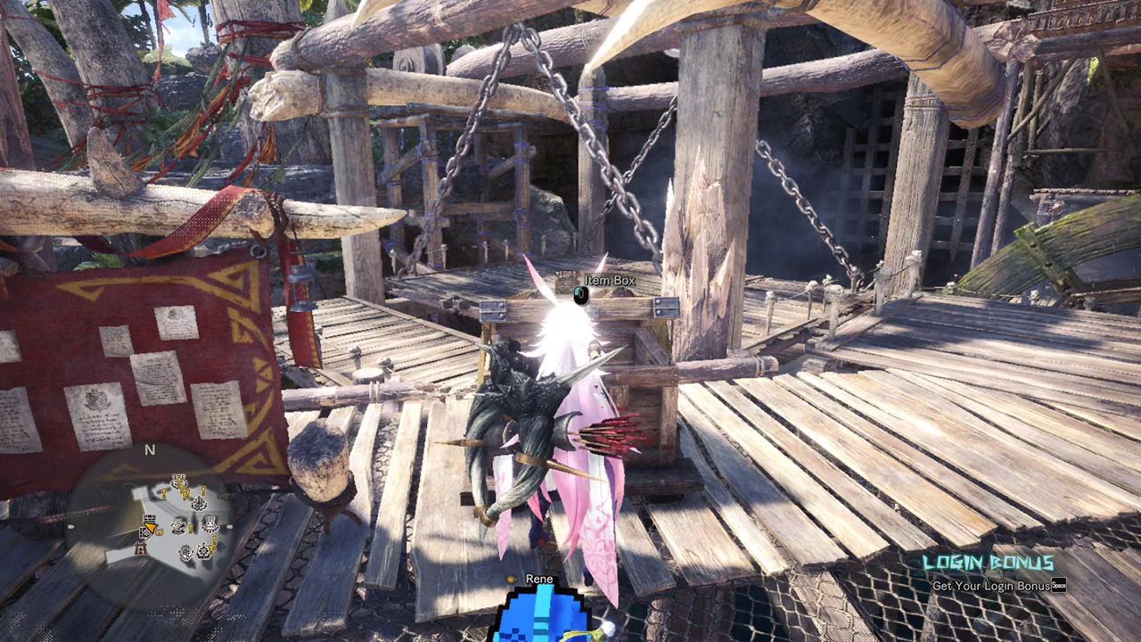
pyautogui.press('f')
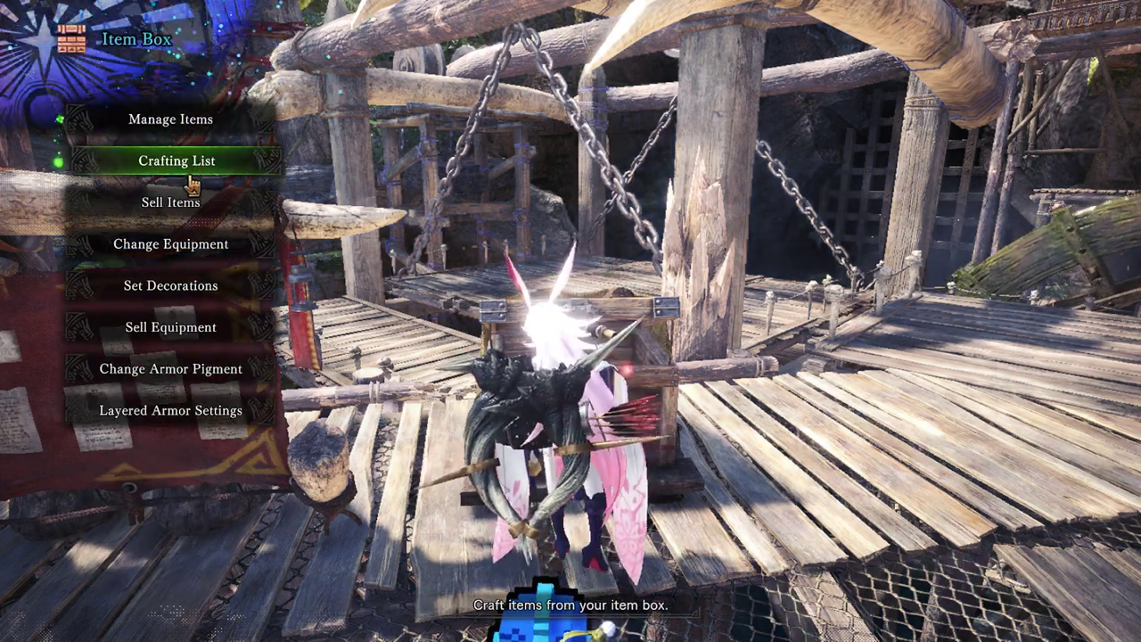
pyautogui.click(208, 205)
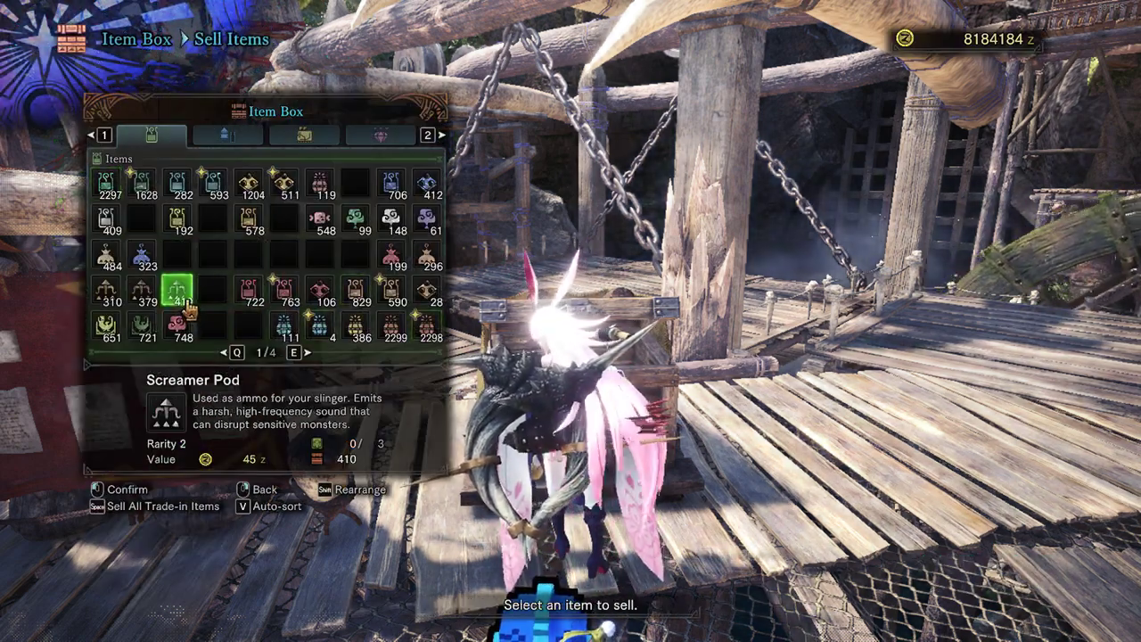
# Sell all 410 Screamer Pods from the item box and confirm the transaction
pyautogui.click(183, 299)
pyautogui.press('Right')
pyautogui.press('Right')
pyautogui.press('Right')
pyautogui.press('Right')
pyautogui.press('Right')
pyautogui.press('Right')
pyautogui.press('Right')
pyautogui.press('Right')
pyautogui.press('Right')
pyautogui.press('Right')
pyautogui.press('Right')
pyautogui.press('Right')
pyautogui.press('Right')
pyautogui.press('Right')
pyautogui.press('Right')
pyautogui.press('Right')
pyautogui.press('Right')
pyautogui.press('Right')
pyautogui.press('Right')
pyautogui.press('Right')
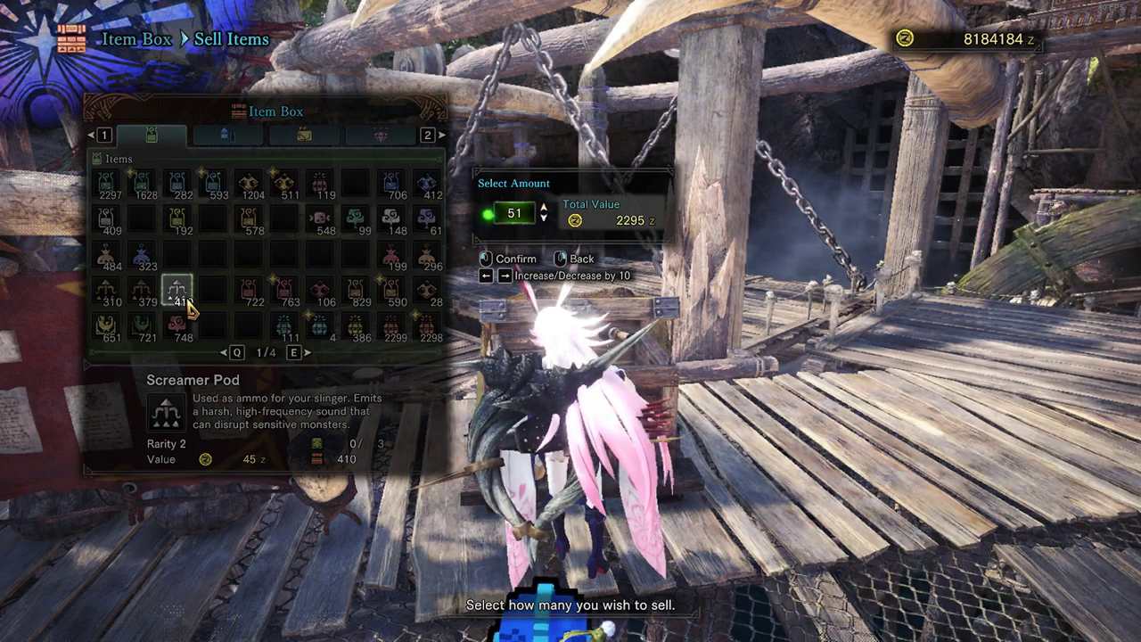
pyautogui.press('Right')
pyautogui.press('Right')
pyautogui.press('Right')
pyautogui.press('Right')
pyautogui.press('Right')
pyautogui.press('Right')
pyautogui.press('Right')
pyautogui.press('Right')
pyautogui.press('Right')
pyautogui.press('Right')
pyautogui.press('Right')
pyautogui.press('Right')
pyautogui.press('Right')
pyautogui.press('Right')
pyautogui.press('Right')
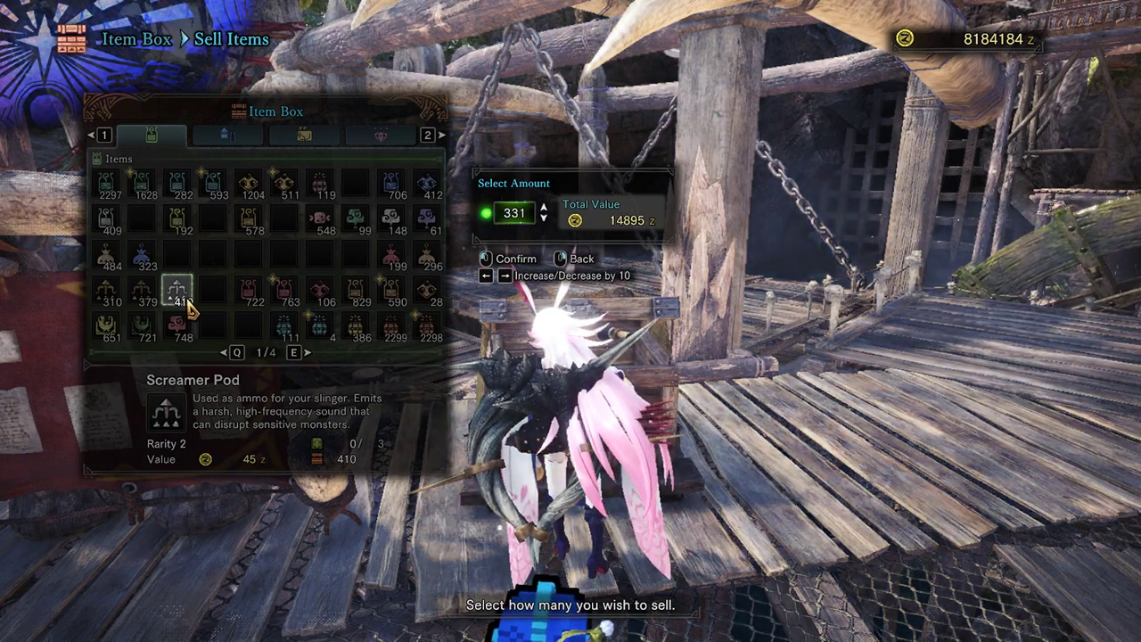
pyautogui.click(187, 308)
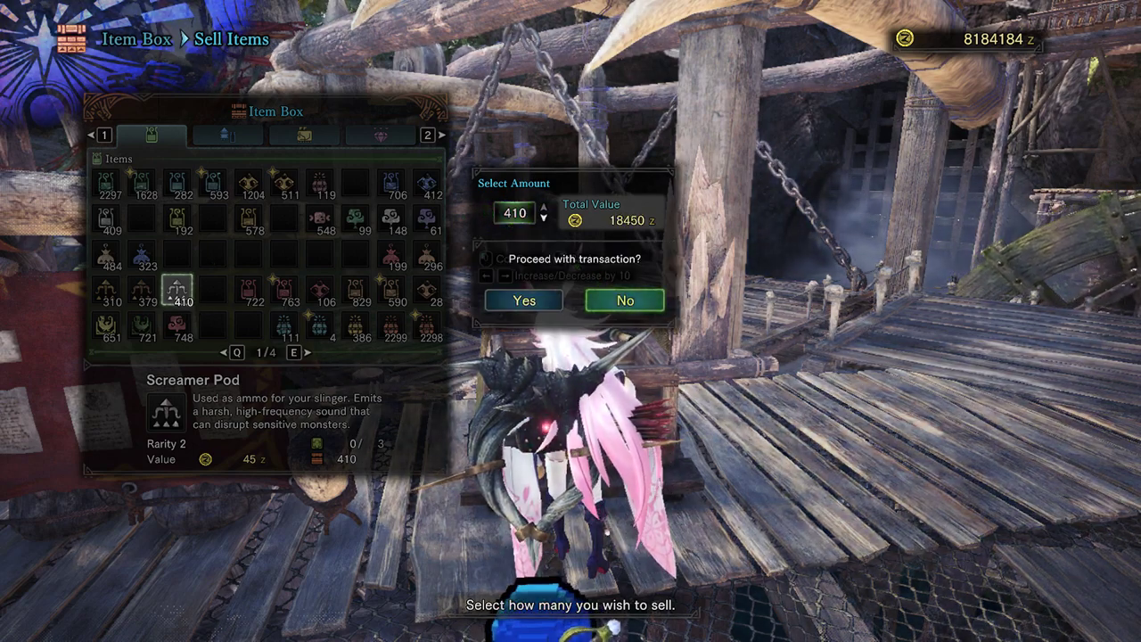
pyautogui.click(525, 300)
# Leave the Item Box and collect the login bonus
pyautogui.press('Escape')
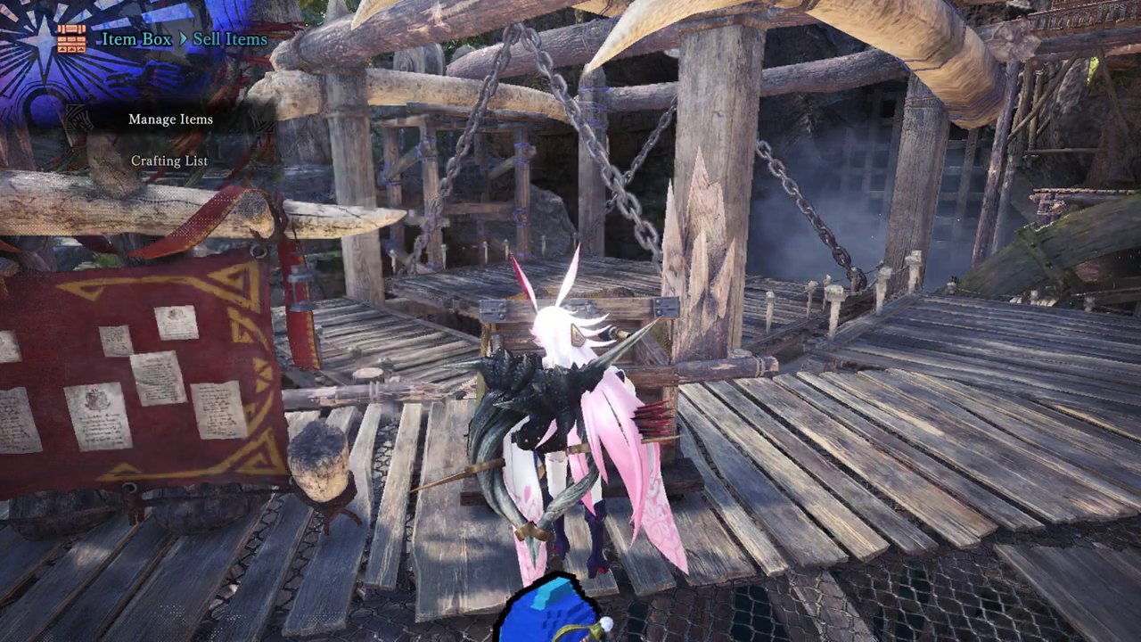
pyautogui.press('Escape')
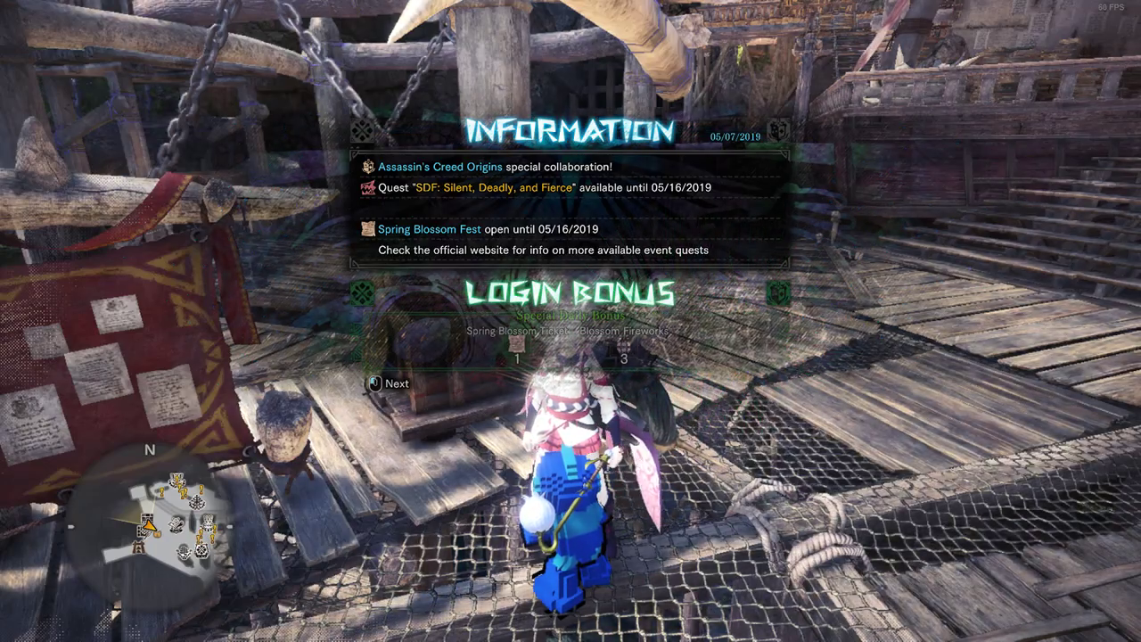
pyautogui.press('Return')
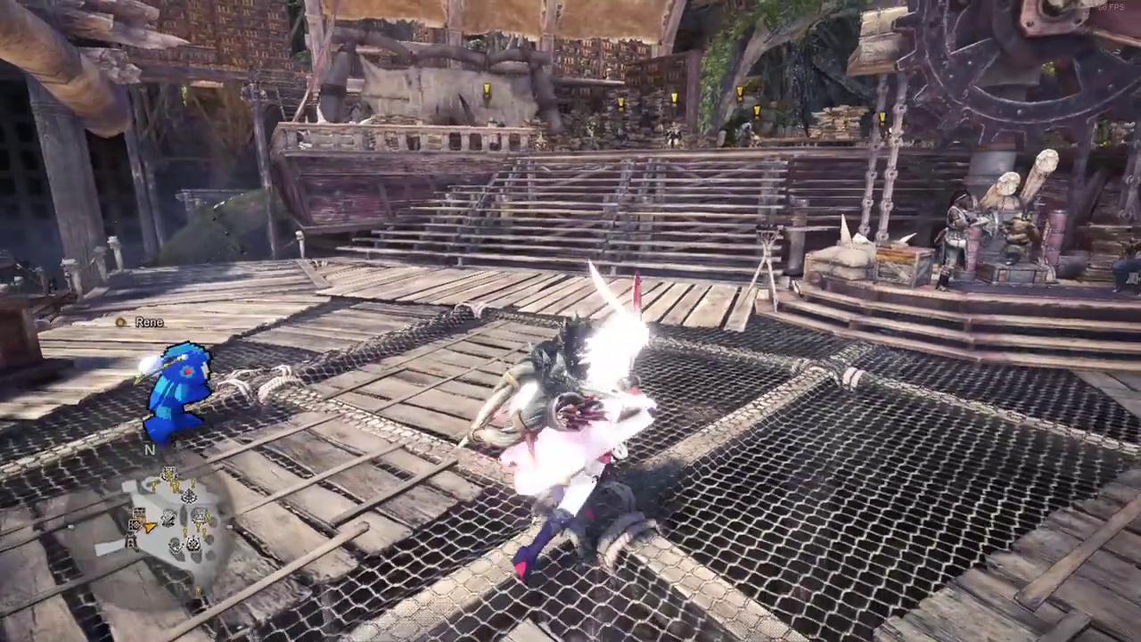
# Switch to File Explorer and open the Steam folder on the General (F:) drive
pyautogui.press('super+e')
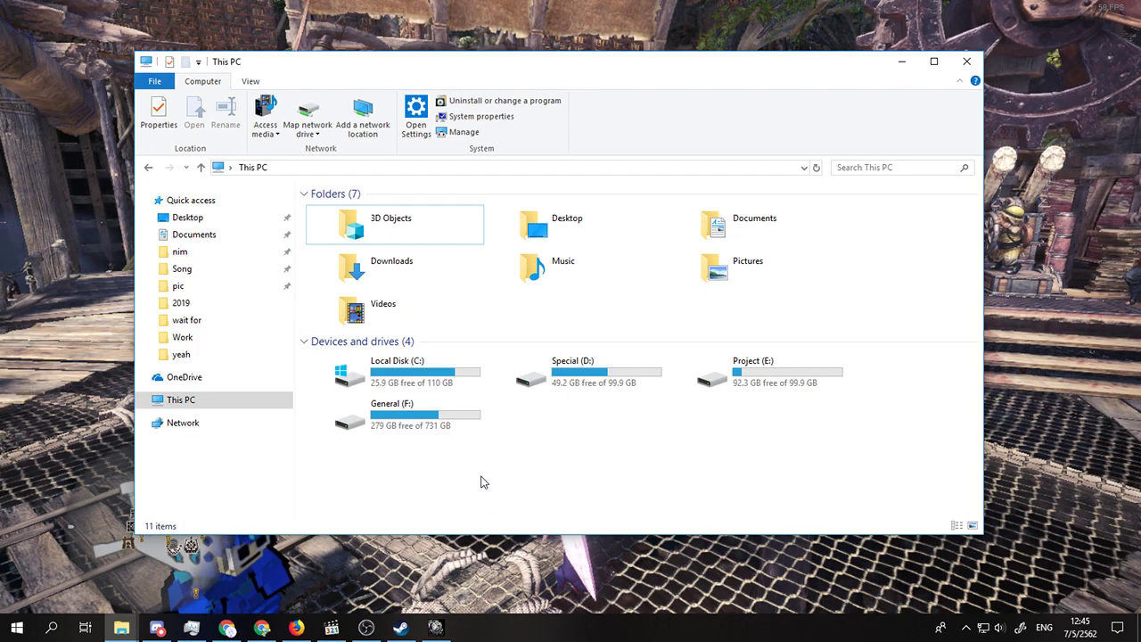
pyautogui.doubleClick(432, 429)
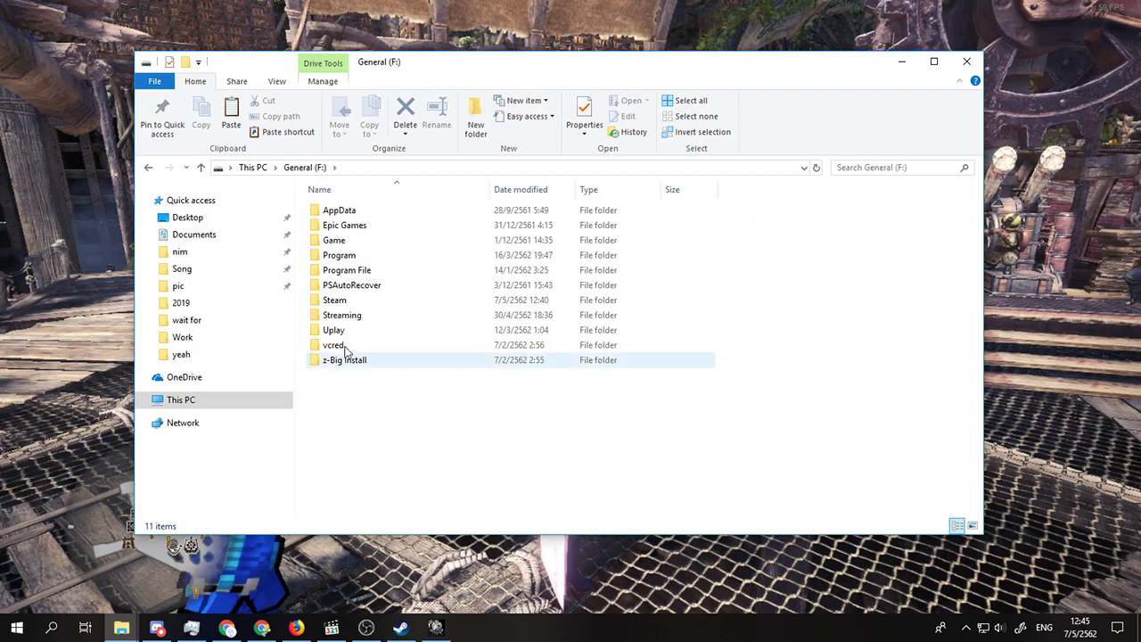
pyautogui.doubleClick(373, 300)
pyautogui.scroll(-3, 371, 286)
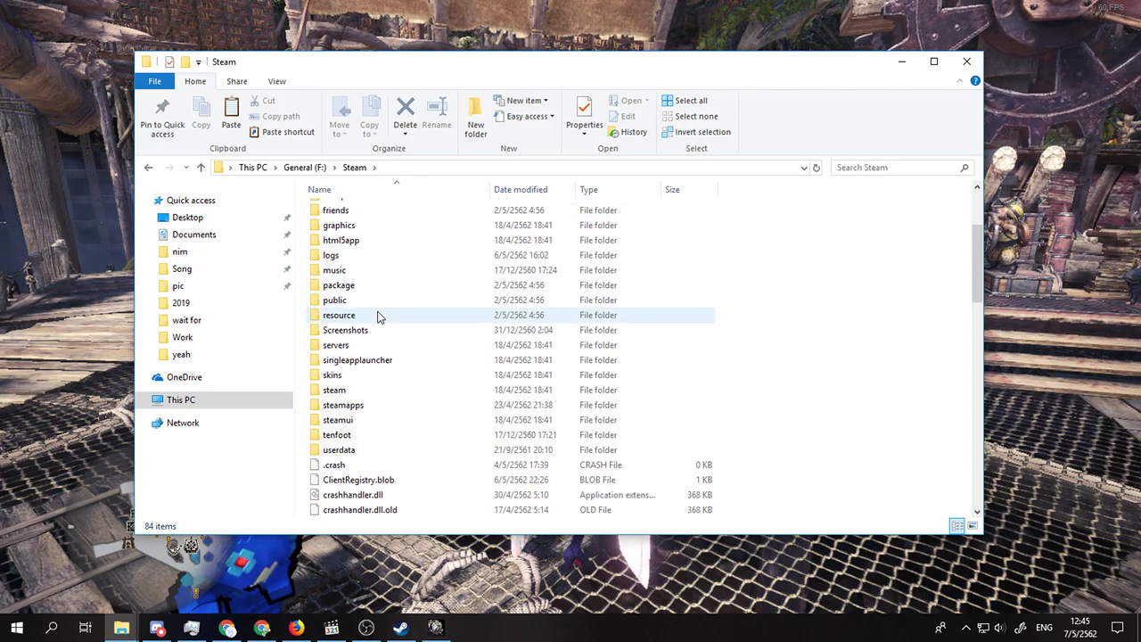
pyautogui.scroll(3, 375, 412)
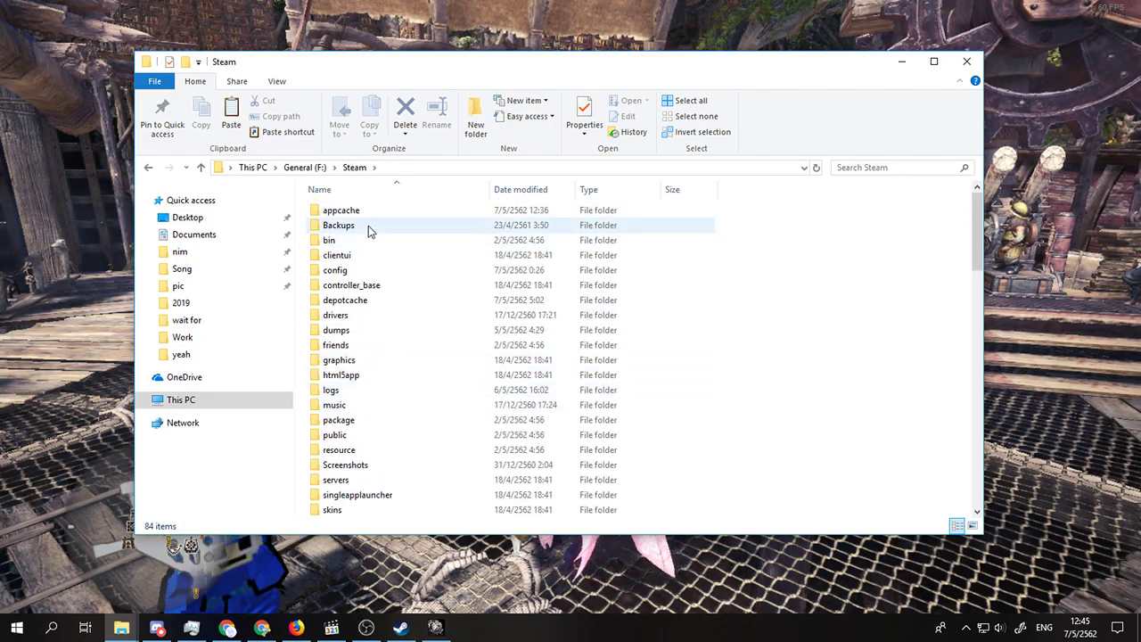
pyautogui.scroll(-1, 369, 473)
pyautogui.click(364, 499)
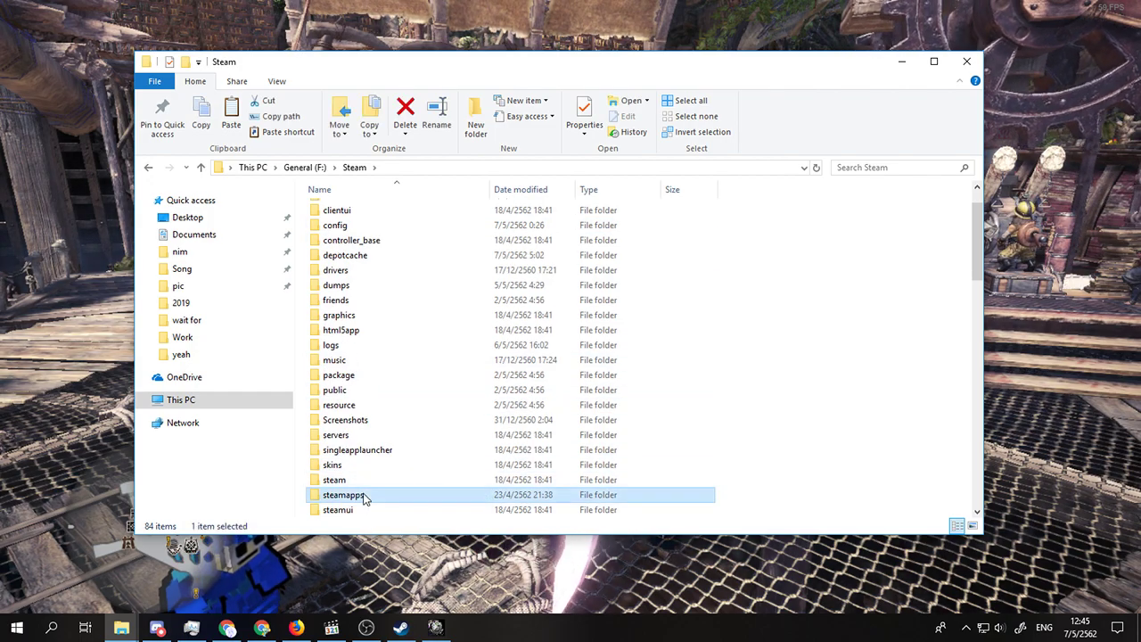
pyautogui.doubleClick(364, 499)
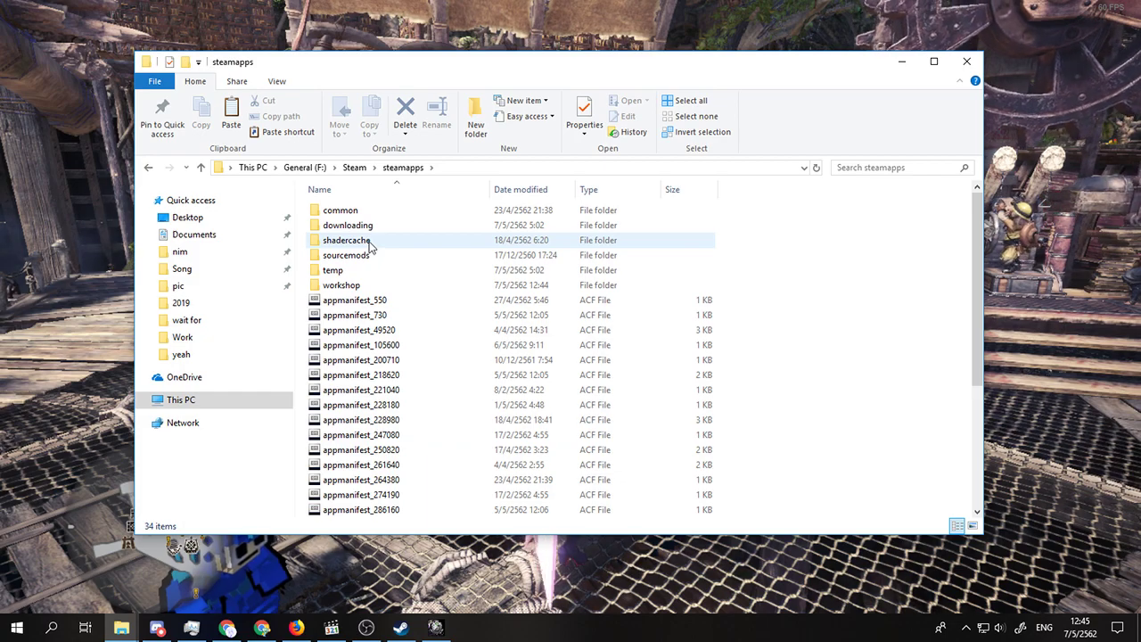
pyautogui.press('BackSpace')
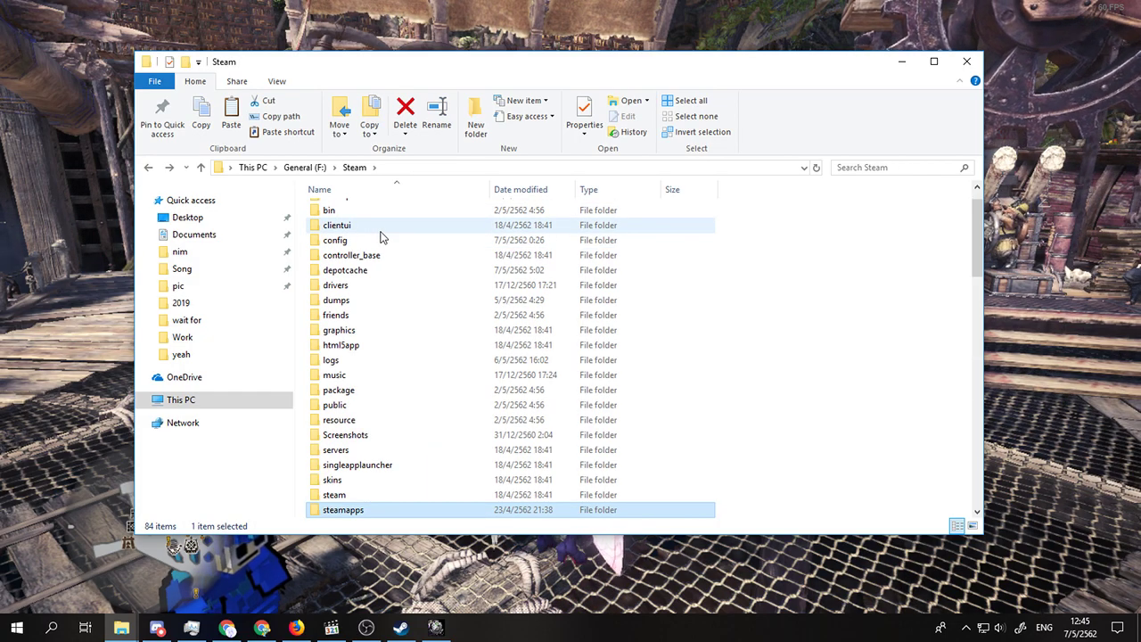
# Open the userdata folder inside the Steam folder
pyautogui.scroll(-2, 382, 236)
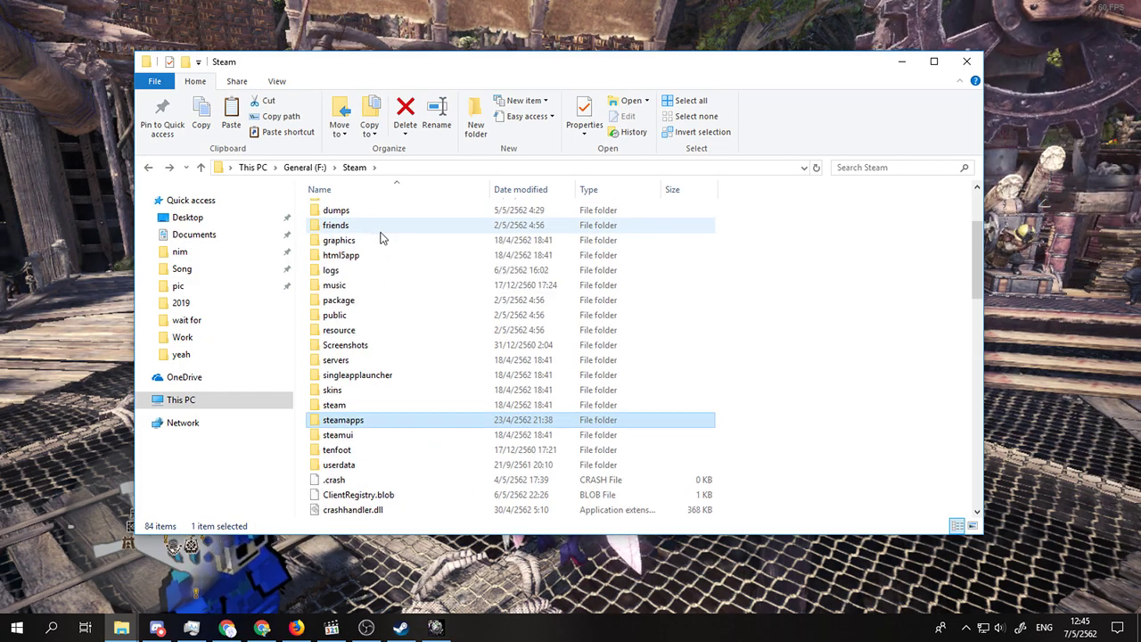
pyautogui.doubleClick(358, 464)
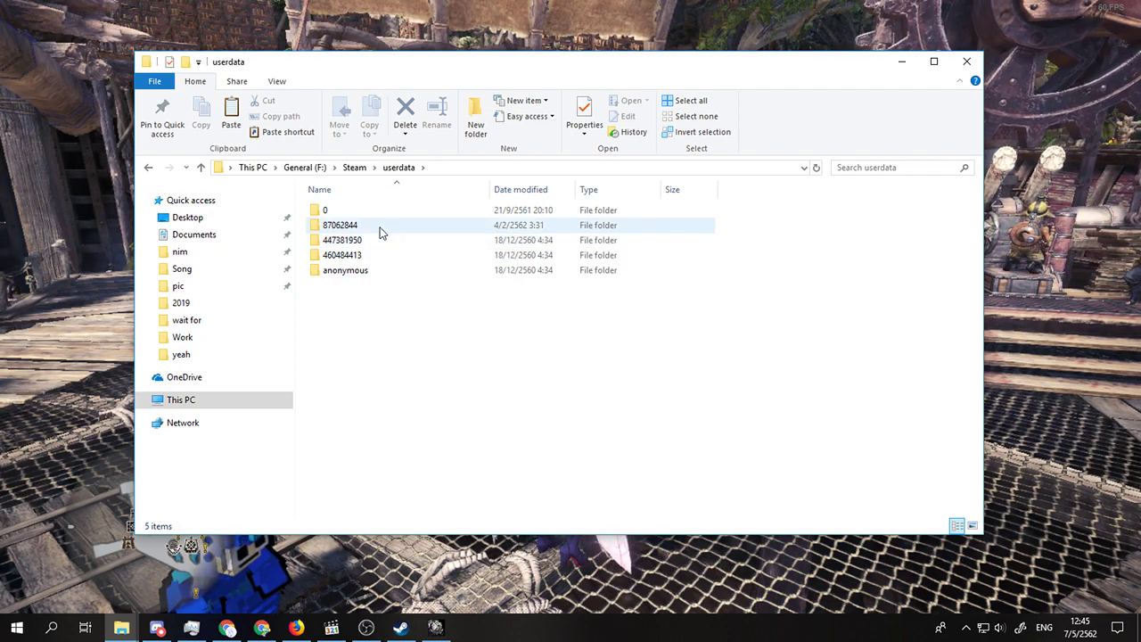
pyautogui.moveTo(380, 232)
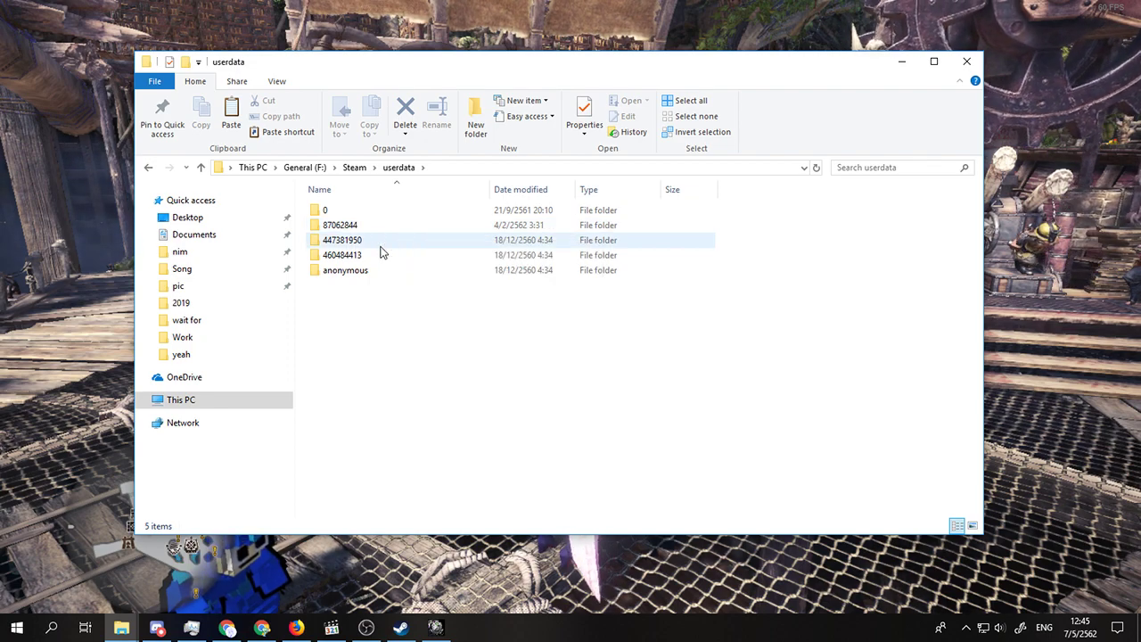
# Examine the contents of the other userdata subfolders, including 0 and anonymous, returning to userdata after each one
pyautogui.doubleClick(376, 243)
pyautogui.hotkey('alt', 'Left')
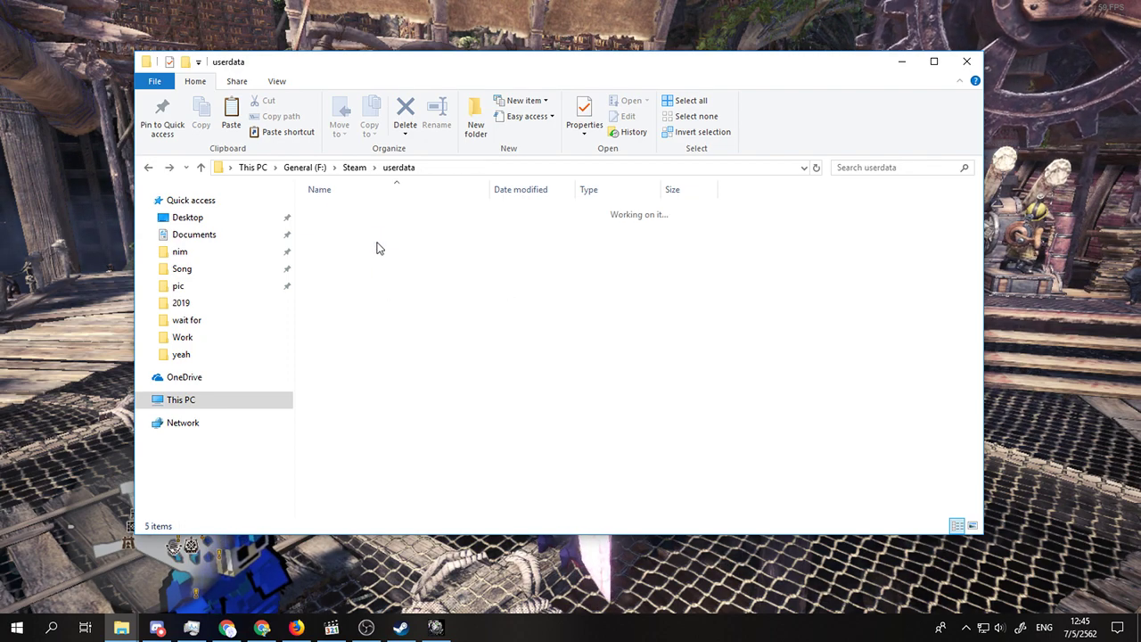
pyautogui.doubleClick(341, 255)
pyautogui.hotkey('alt', 'Left')
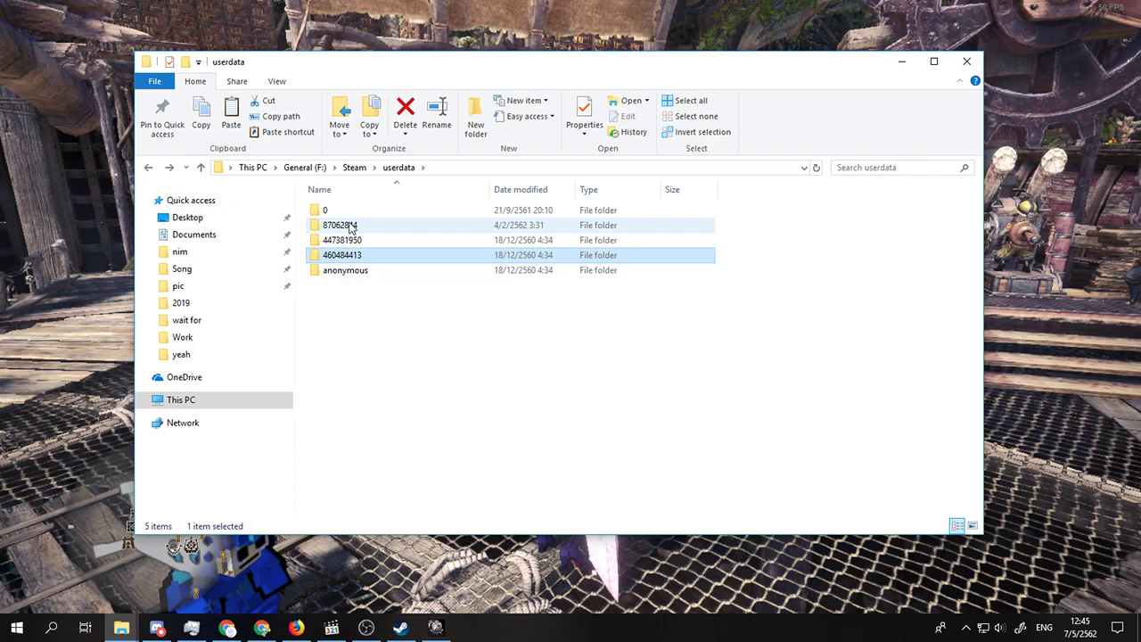
pyautogui.doubleClick(349, 214)
pyautogui.hotkey('alt', 'Left')
pyautogui.doubleClick(355, 271)
pyautogui.hotkey('alt', 'Left')
# Open the most recently modified account folder in userdata and go into its 582010 game folder
pyautogui.doubleClick(342, 224)
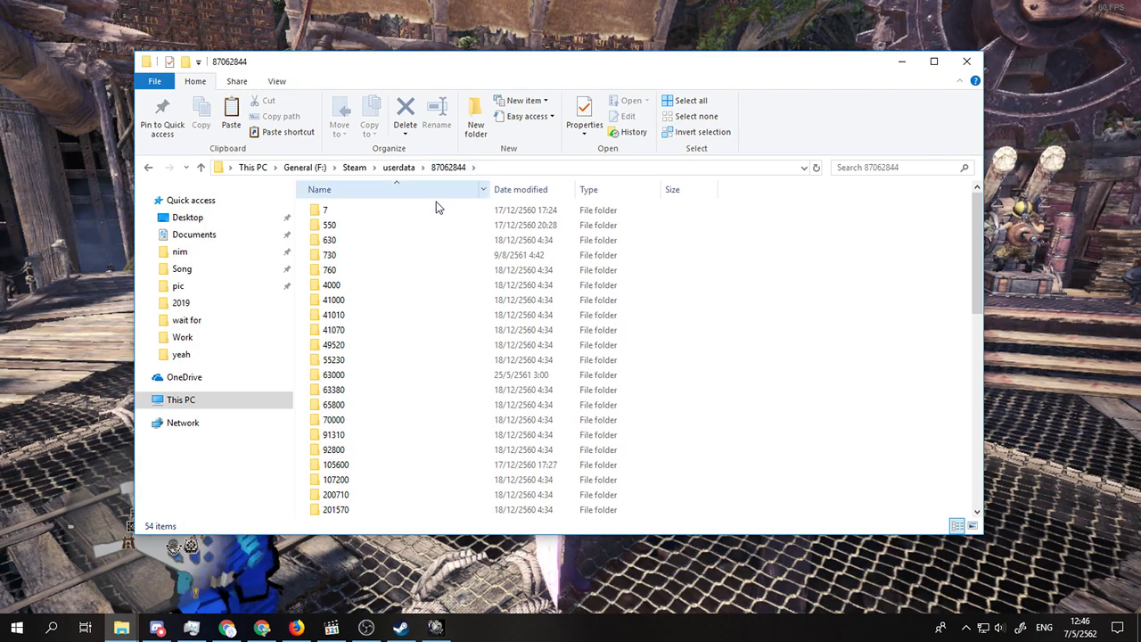
pyautogui.scroll(-6, 439, 227)
pyautogui.scroll(-5, 439, 228)
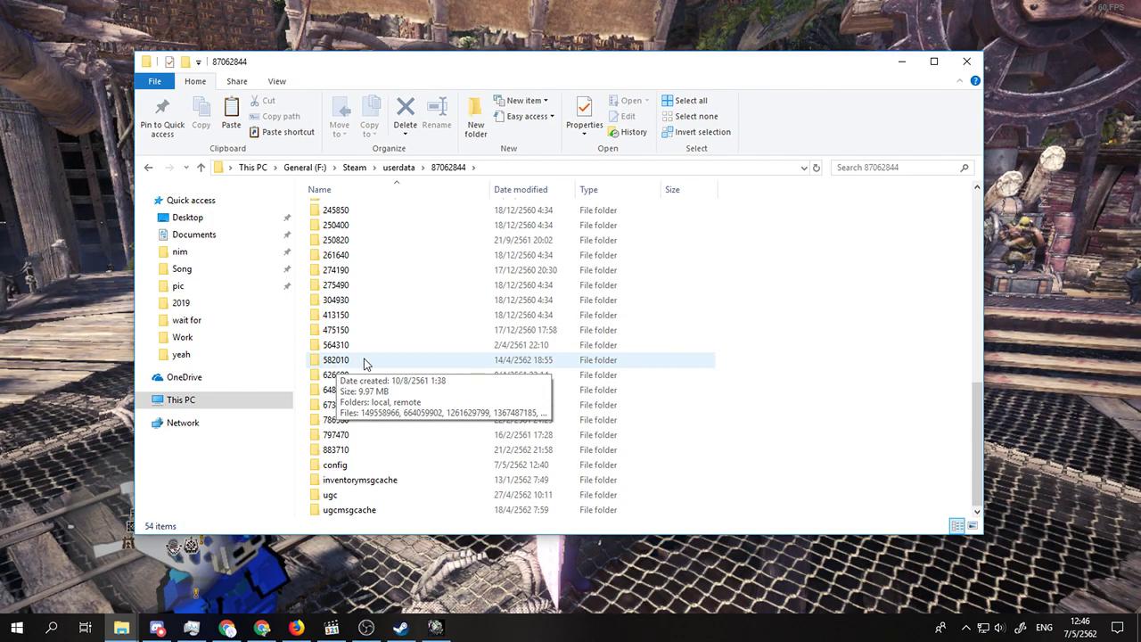
pyautogui.doubleClick(364, 360)
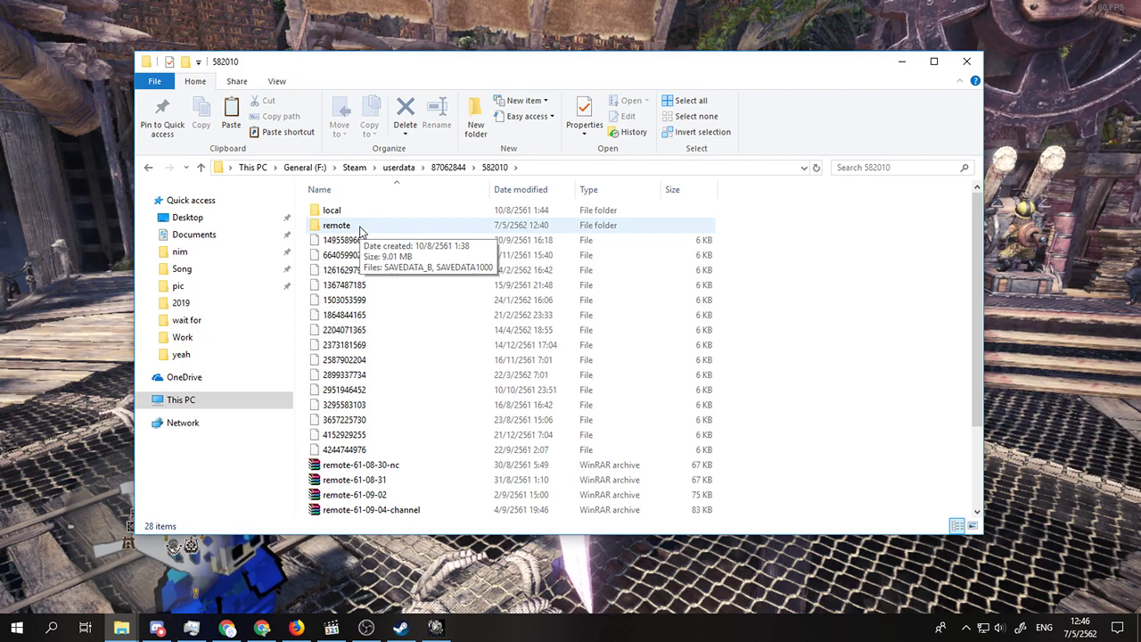
# Examine the save files in the remote folder and return to the 582010 folder
pyautogui.click(337, 228)
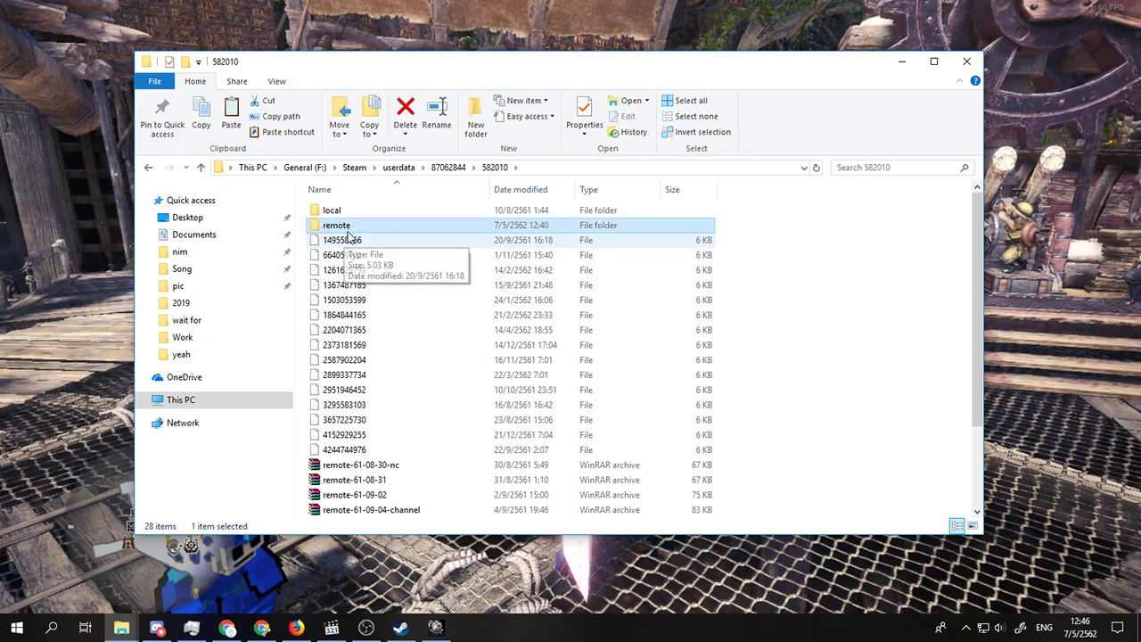
pyautogui.doubleClick(339, 228)
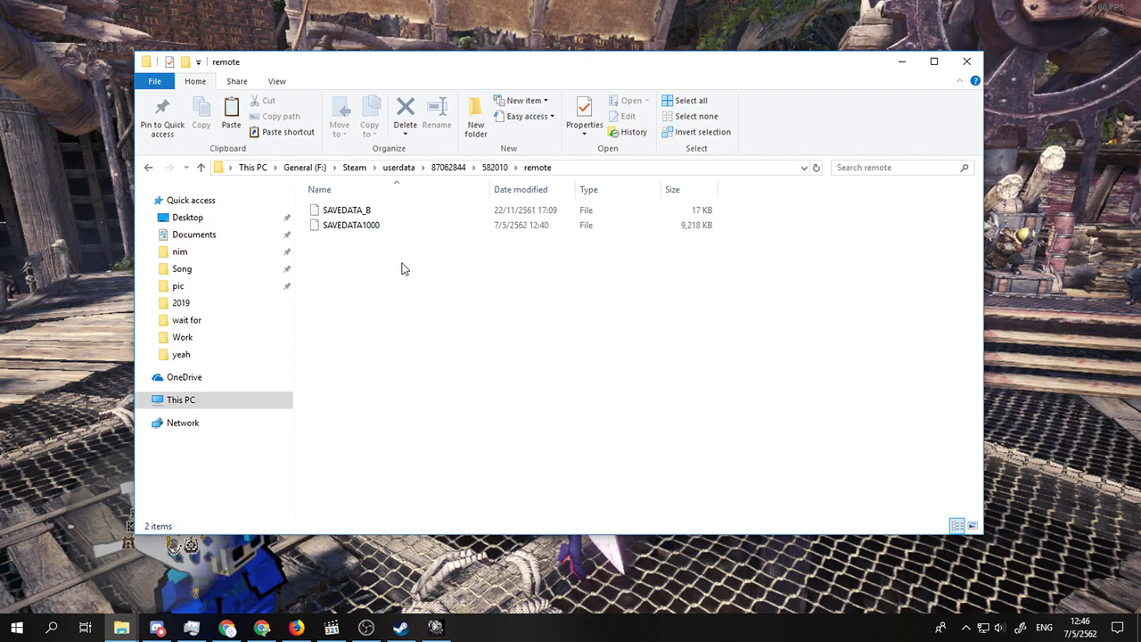
pyautogui.press('BackSpace')
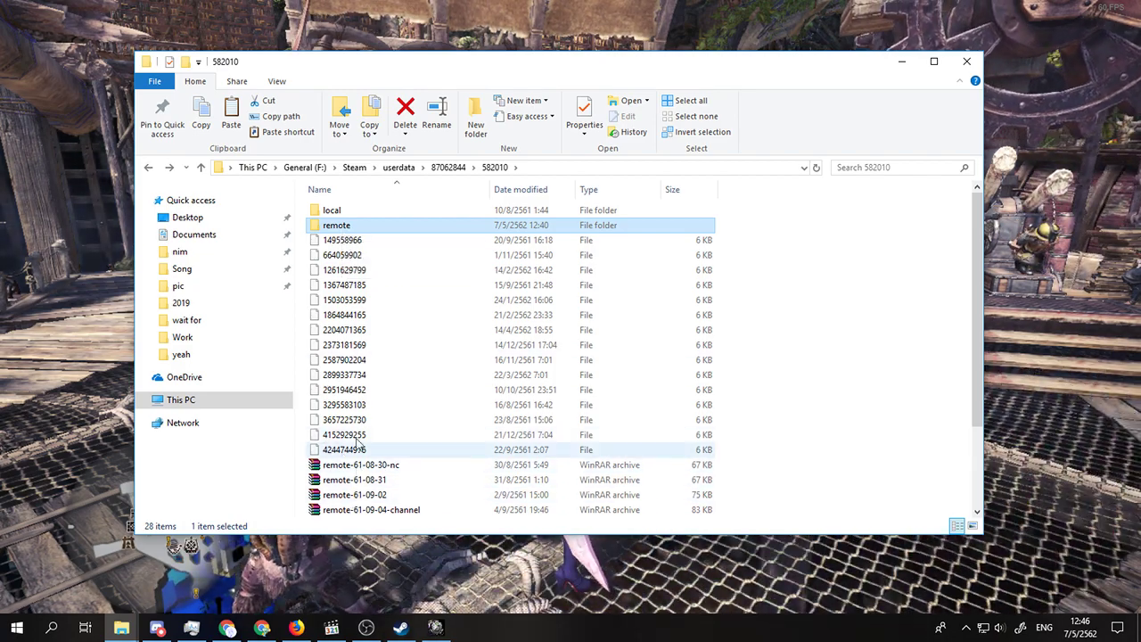
pyautogui.doubleClick(353, 228)
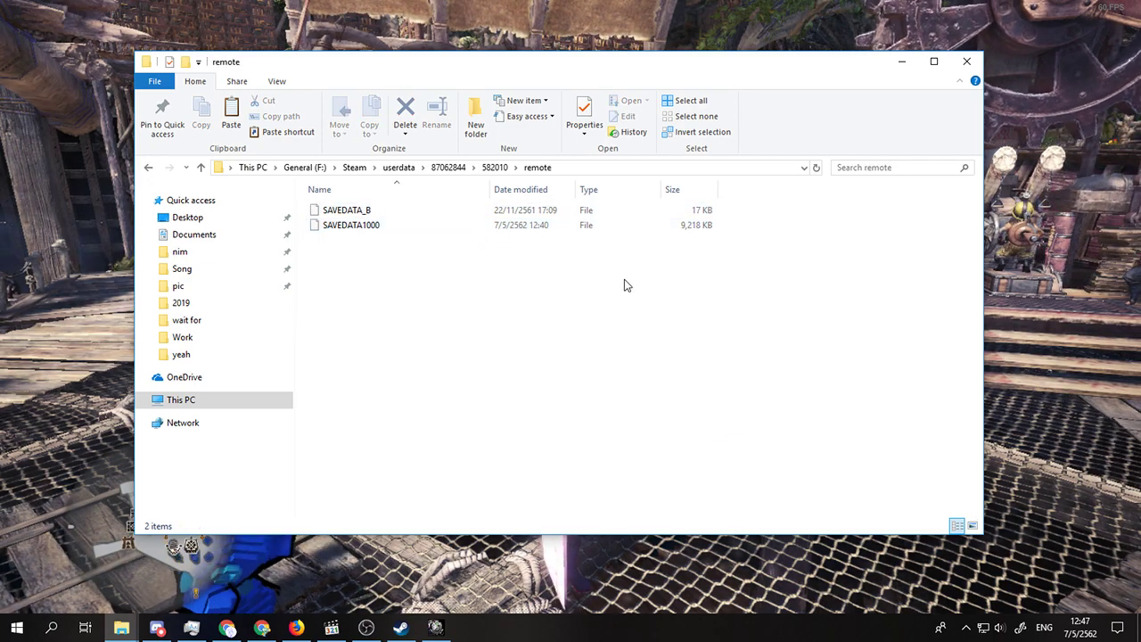
pyautogui.hotkey('alt', 'Left')
# Compress the remote folder into a remote.rar archive in the 582010 folder
pyautogui.scroll(-2, 381, 473)
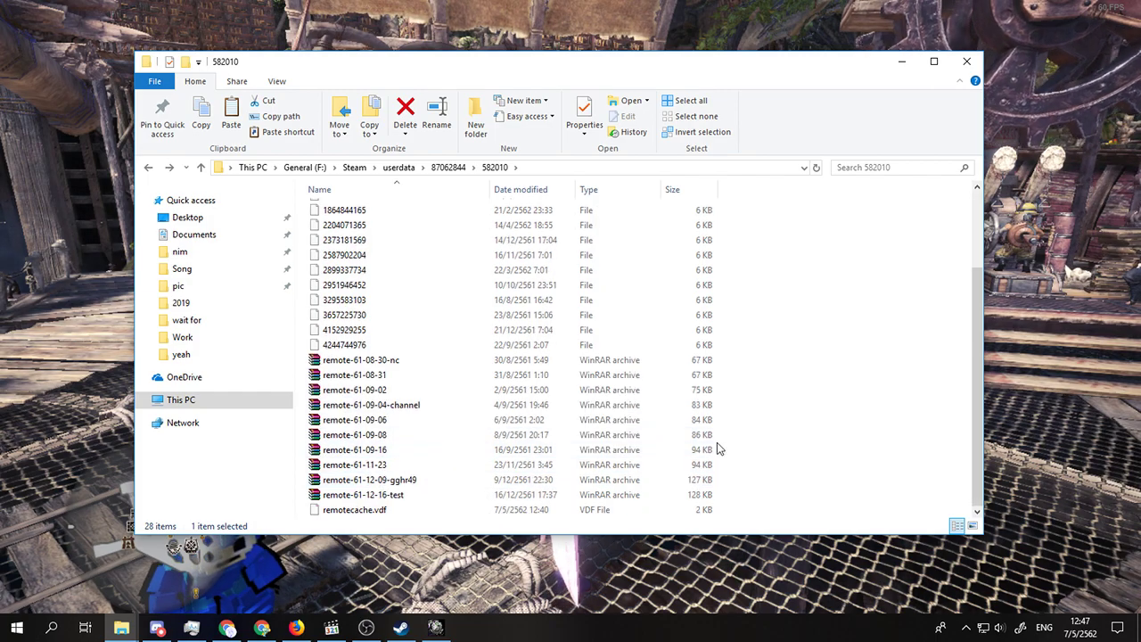
pyautogui.scroll(2, 419, 397)
pyautogui.rightClick(346, 225)
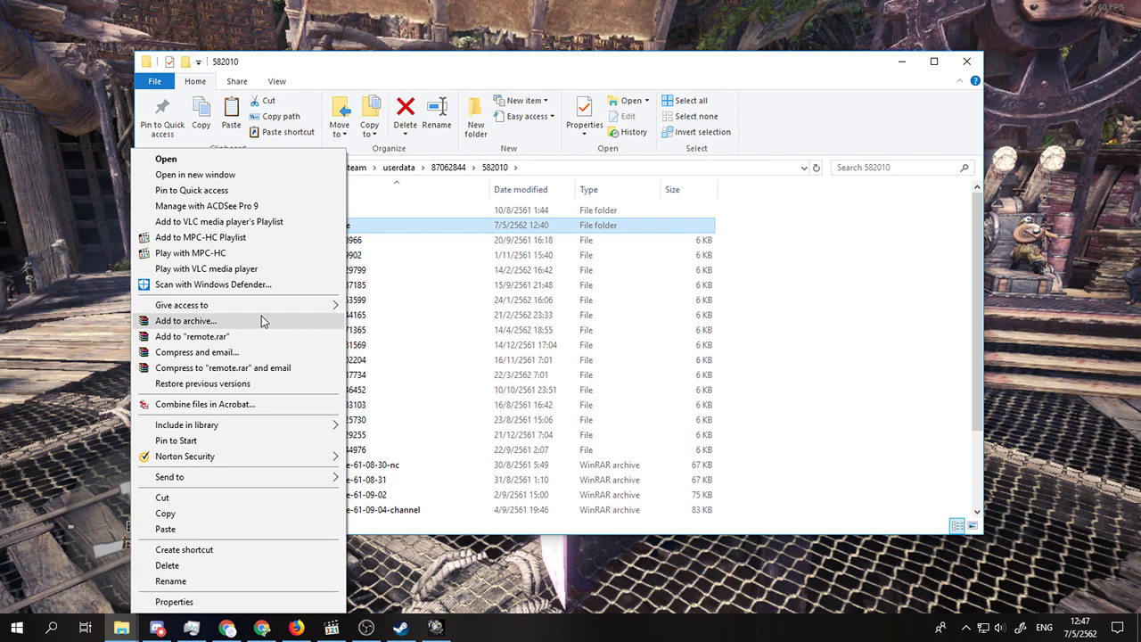
pyautogui.click(245, 338)
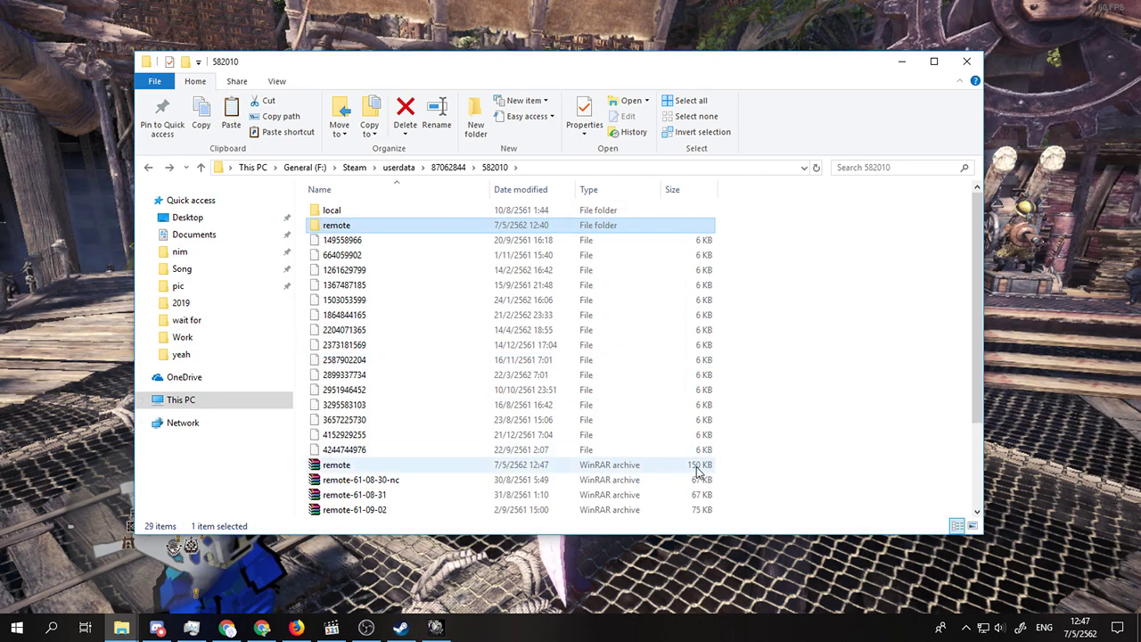
# Rename the newly created remote archive in the 582010 folder to remote-62-05-07
pyautogui.click(365, 471)
pyautogui.click(356, 466)
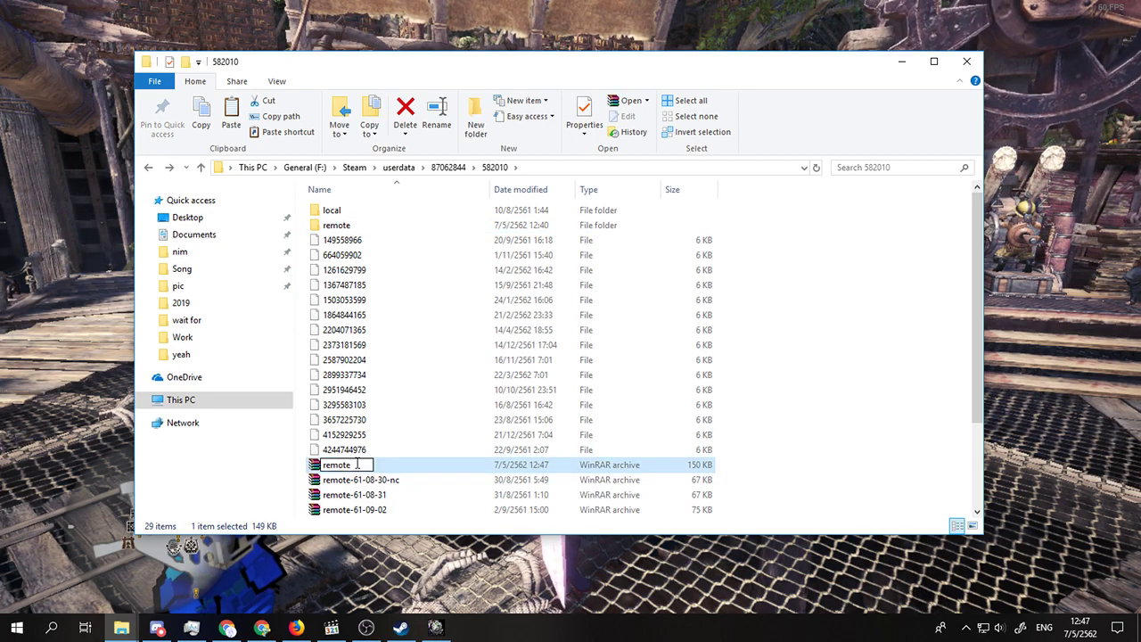
pyautogui.write('-')
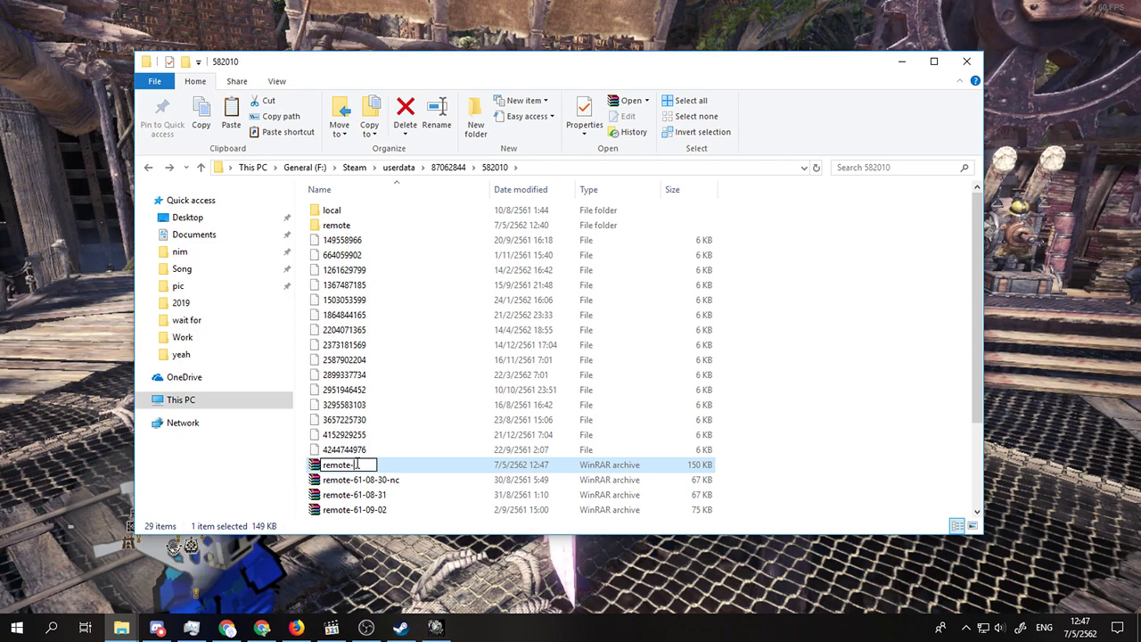
pyautogui.write('07-')
pyautogui.press('Delete')
pyautogui.press('Delete')
pyautogui.press('Delete')
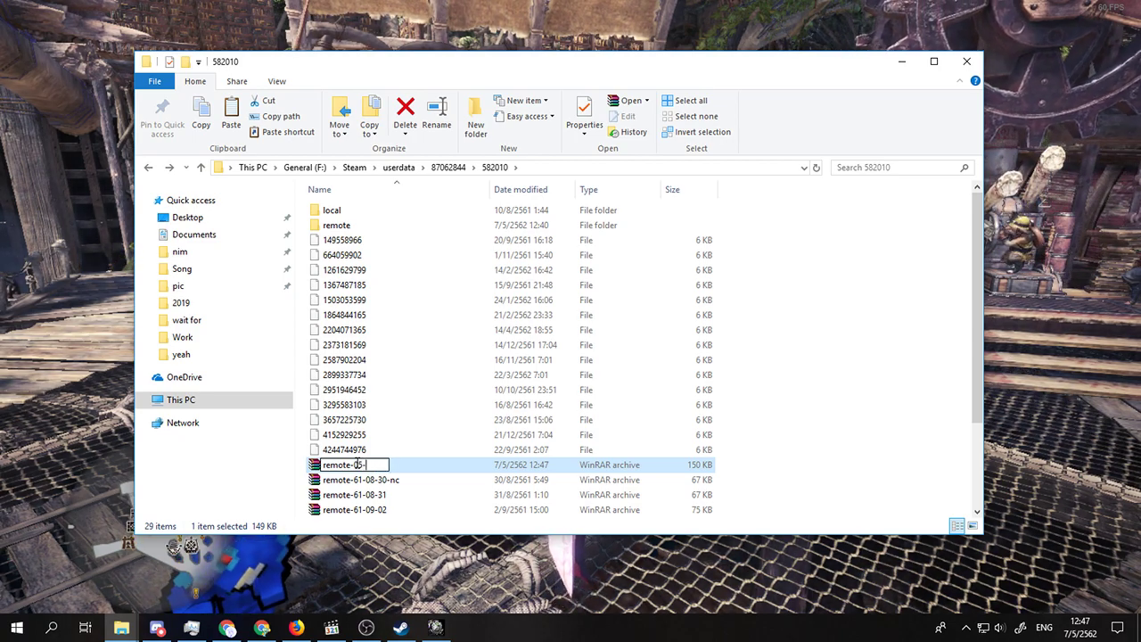
pyautogui.write('-07')
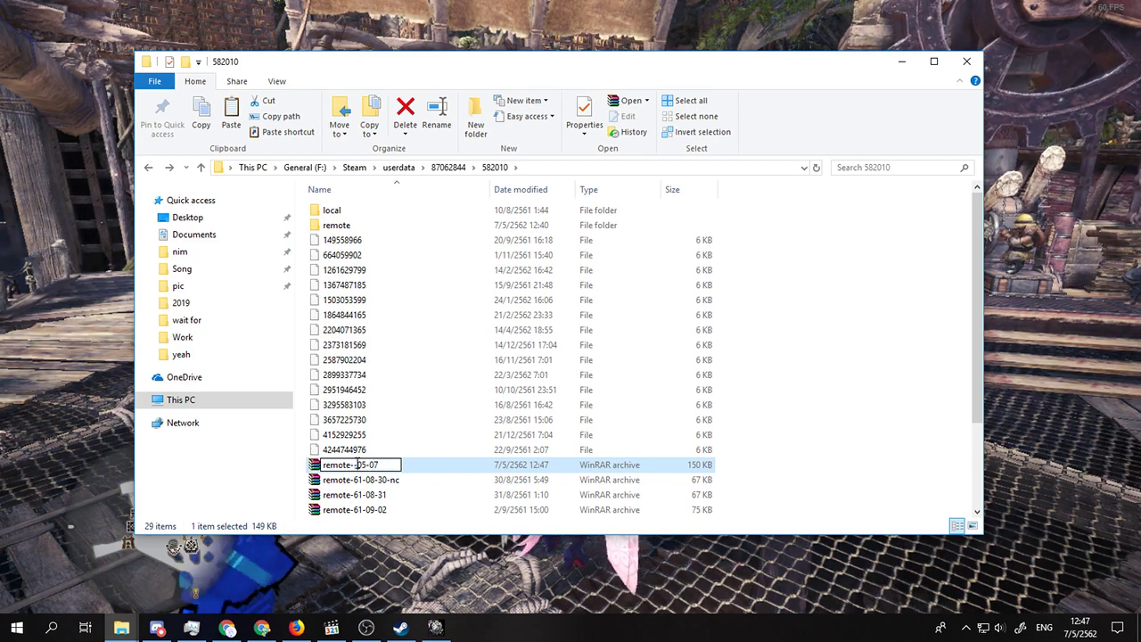
pyautogui.click(356, 465)
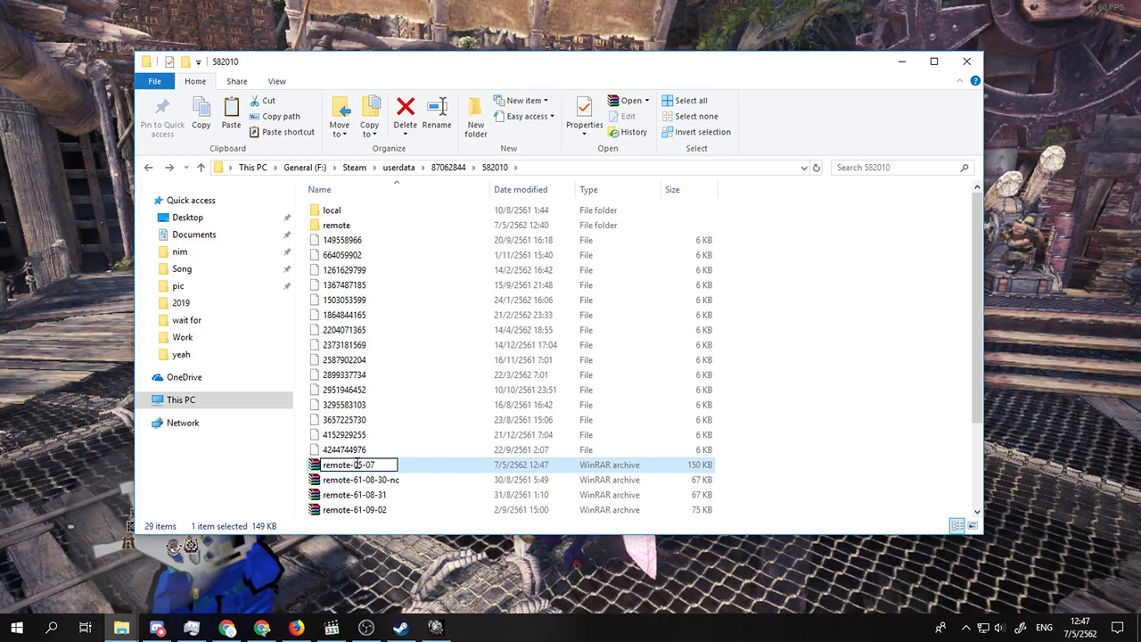
pyautogui.write('62-')
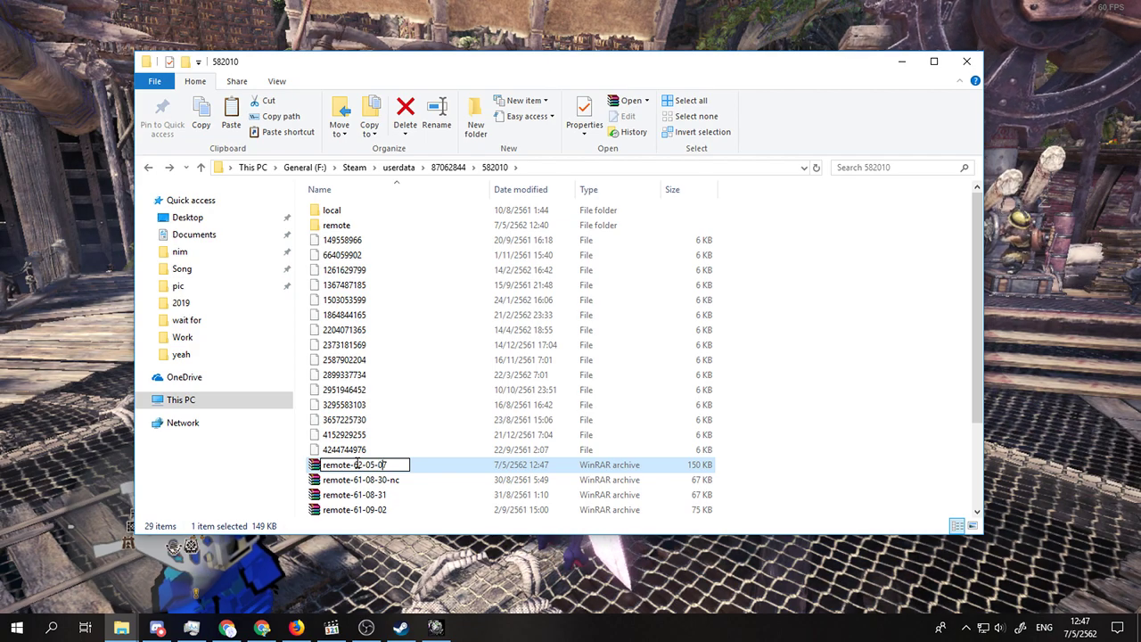
pyautogui.press('End')
pyautogui.press('Return')
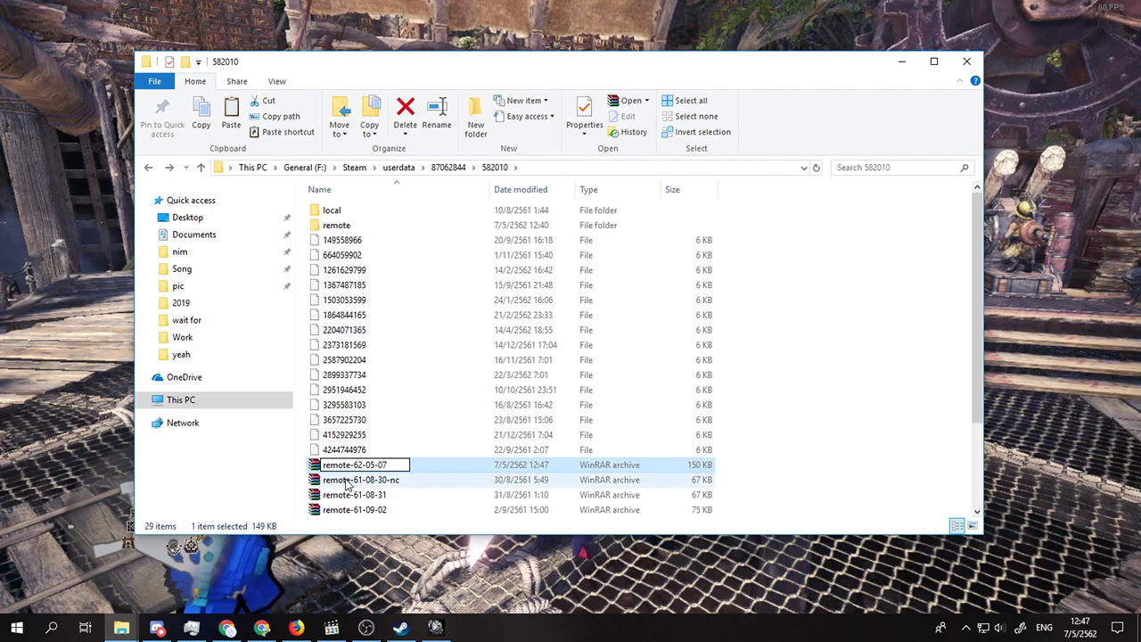
pyautogui.scroll(-3, 415, 478)
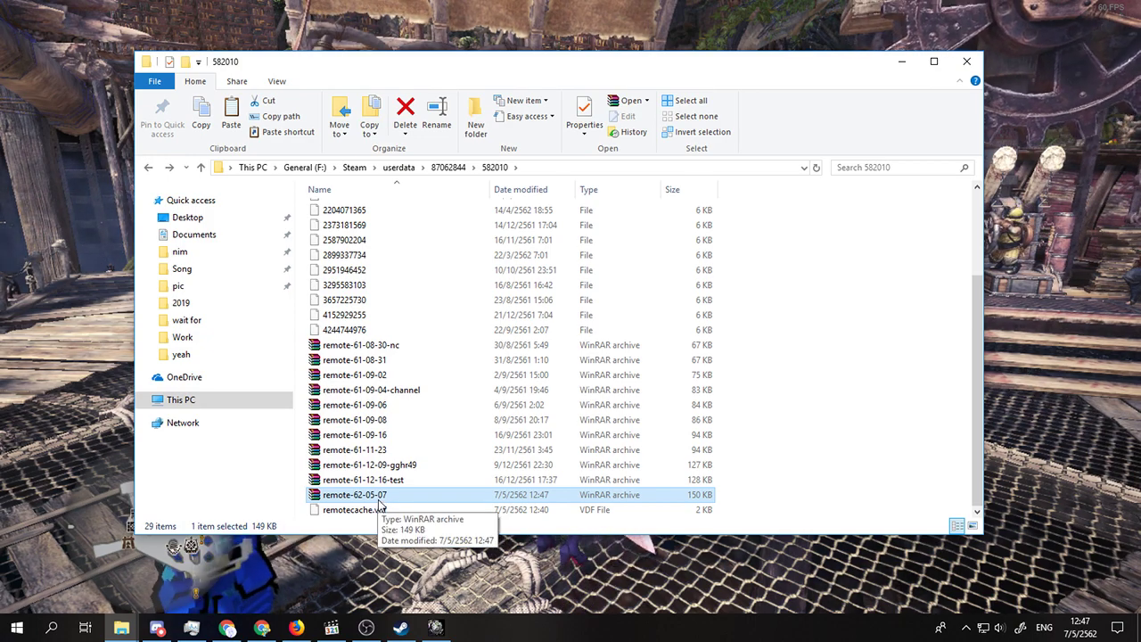
pyautogui.scroll(3, 482, 393)
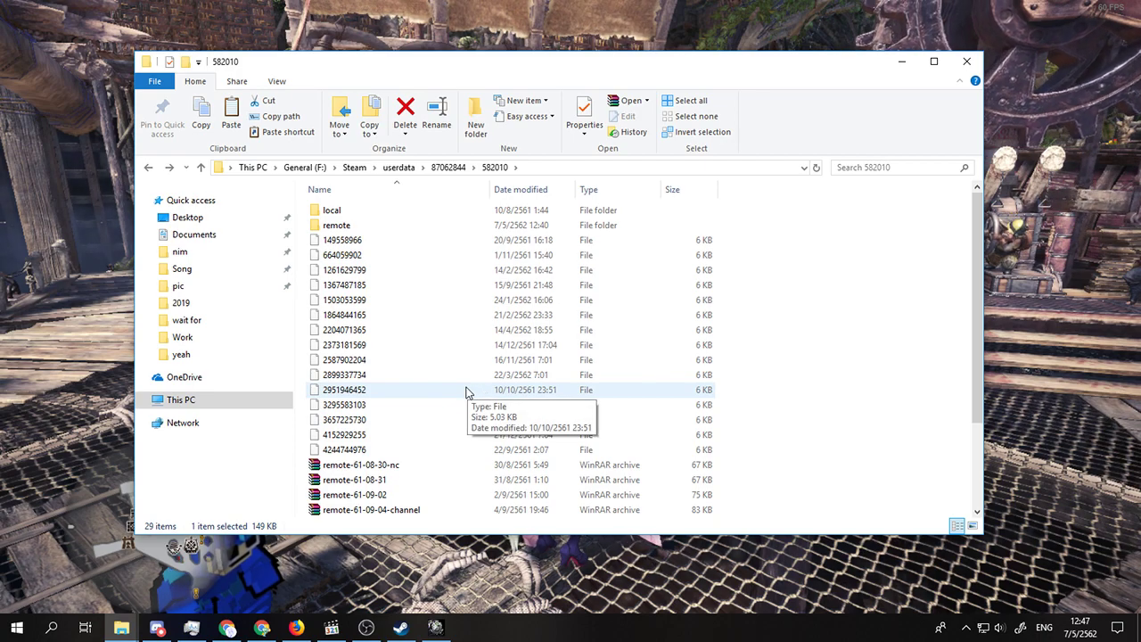
# Copy the remote folder in 582010 and open the steam SC folder from the desktop
pyautogui.press('Home')
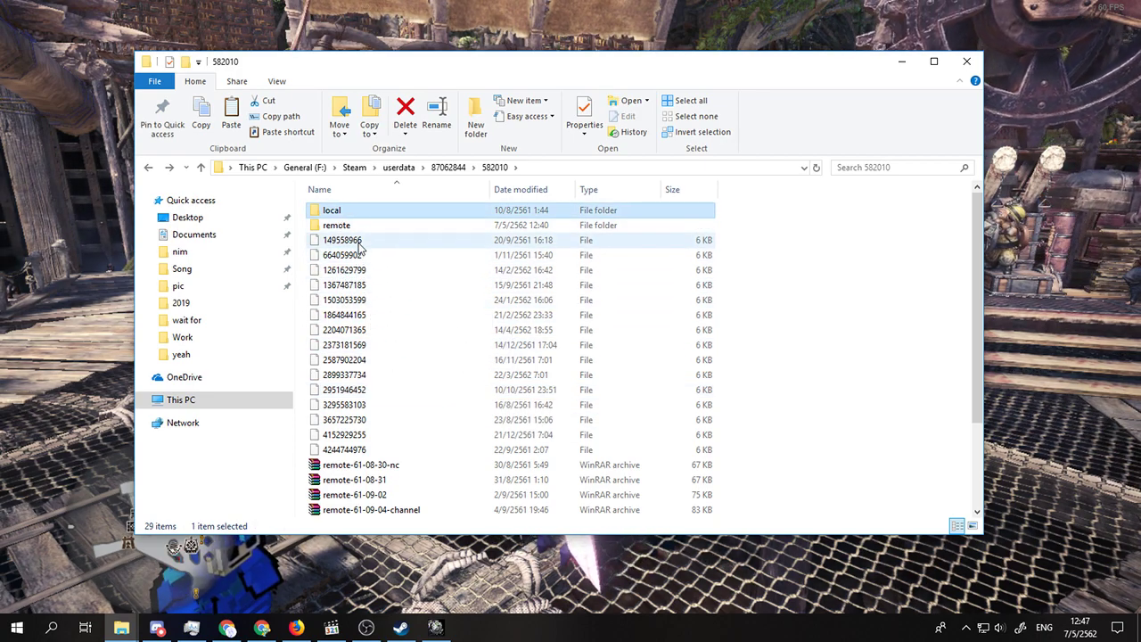
pyautogui.press('Down')
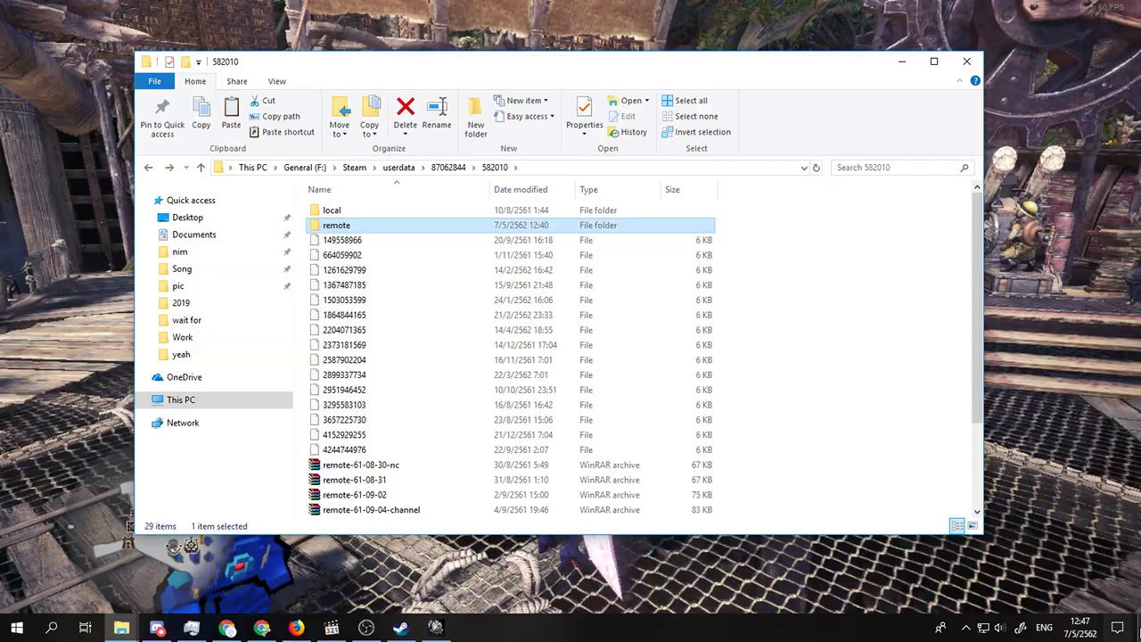
pyautogui.click(1139, 627)
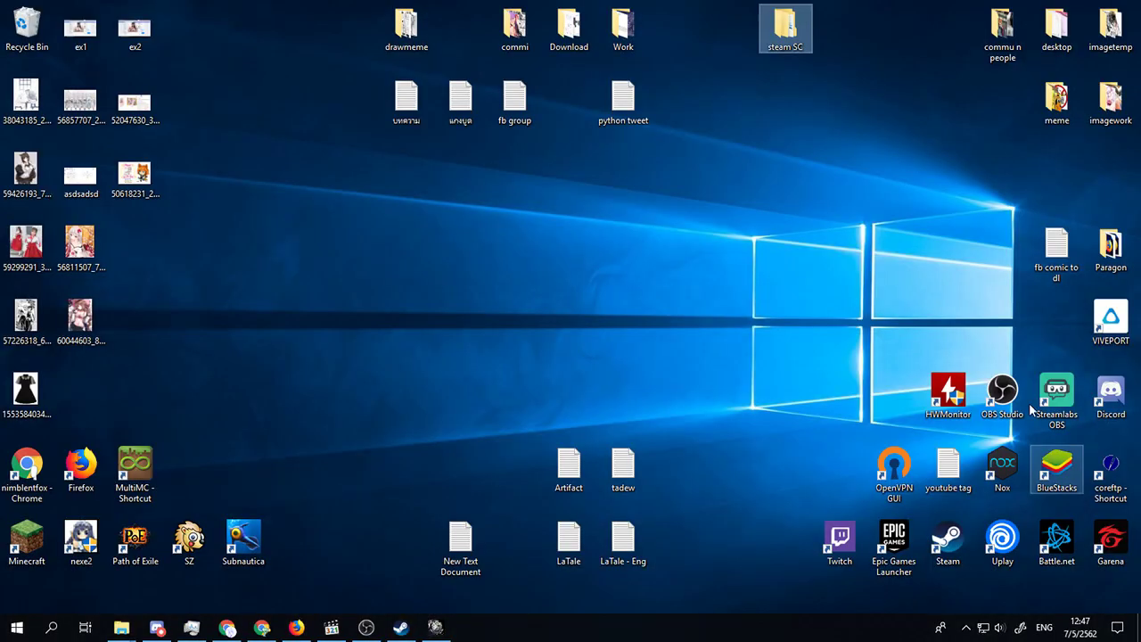
pyautogui.doubleClick(779, 49)
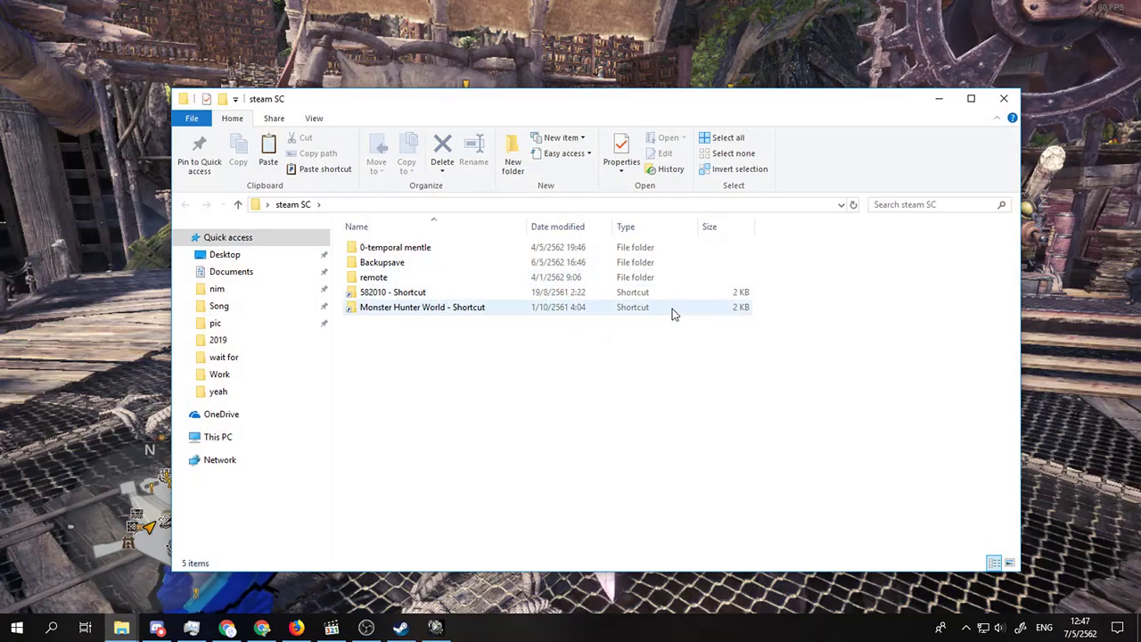
pyautogui.click(230, 446)
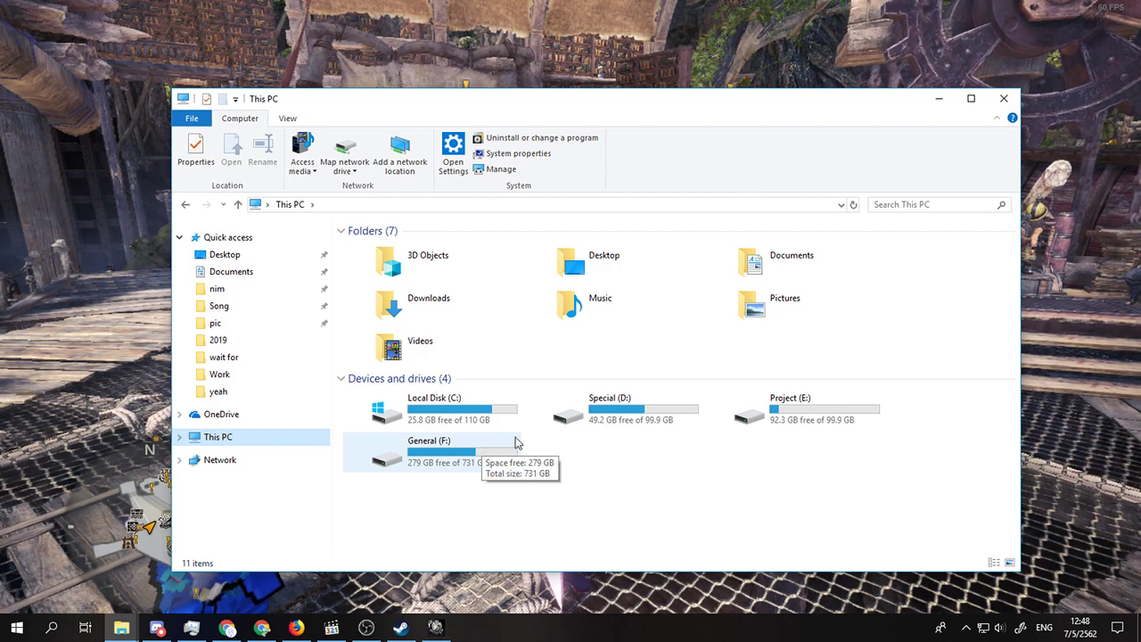
pyautogui.doubleClick(502, 446)
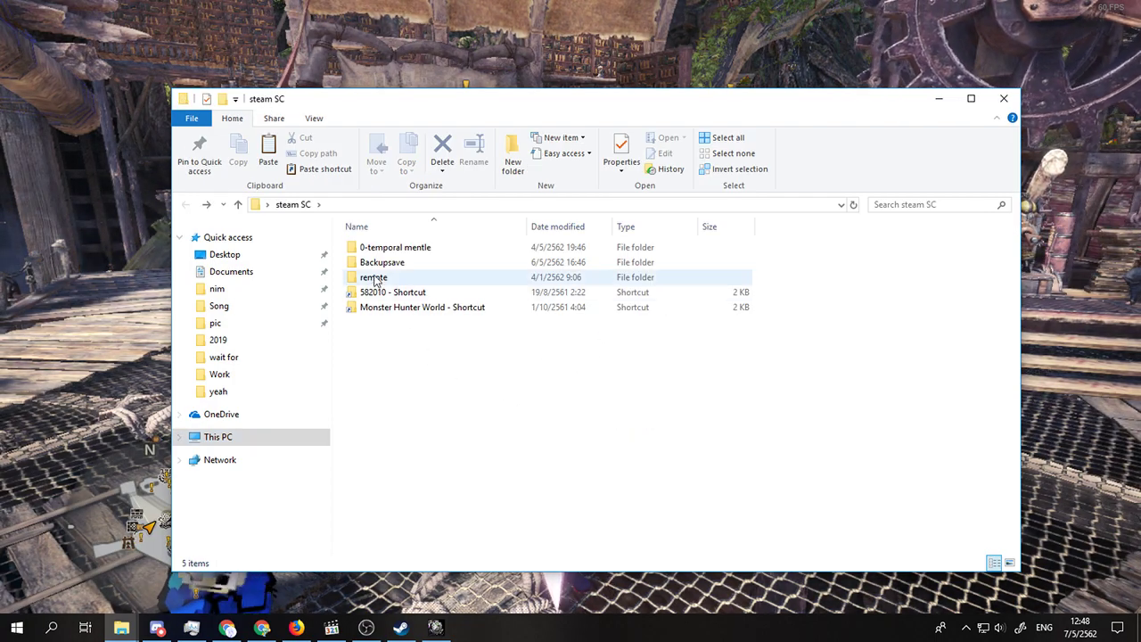
# Replace the remote folder in steam SC by deleting it and pasting the copied remote folder from 582010
pyautogui.click(376, 282)
pyautogui.press('Delete')
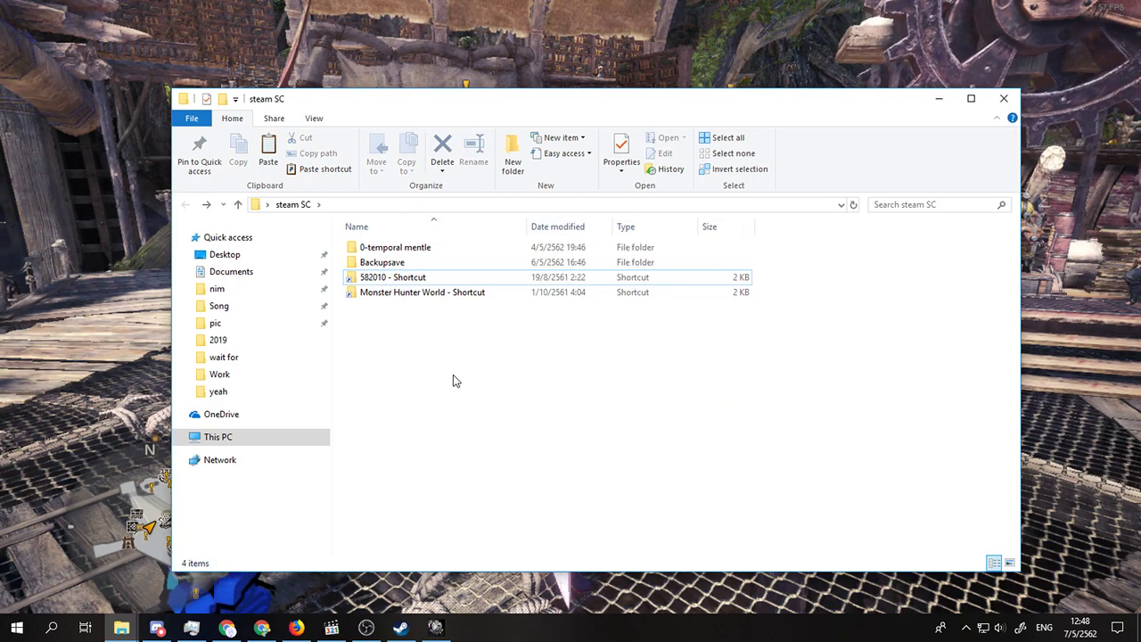
pyautogui.hotkey('ctrl', 'z')
pyautogui.click(453, 376)
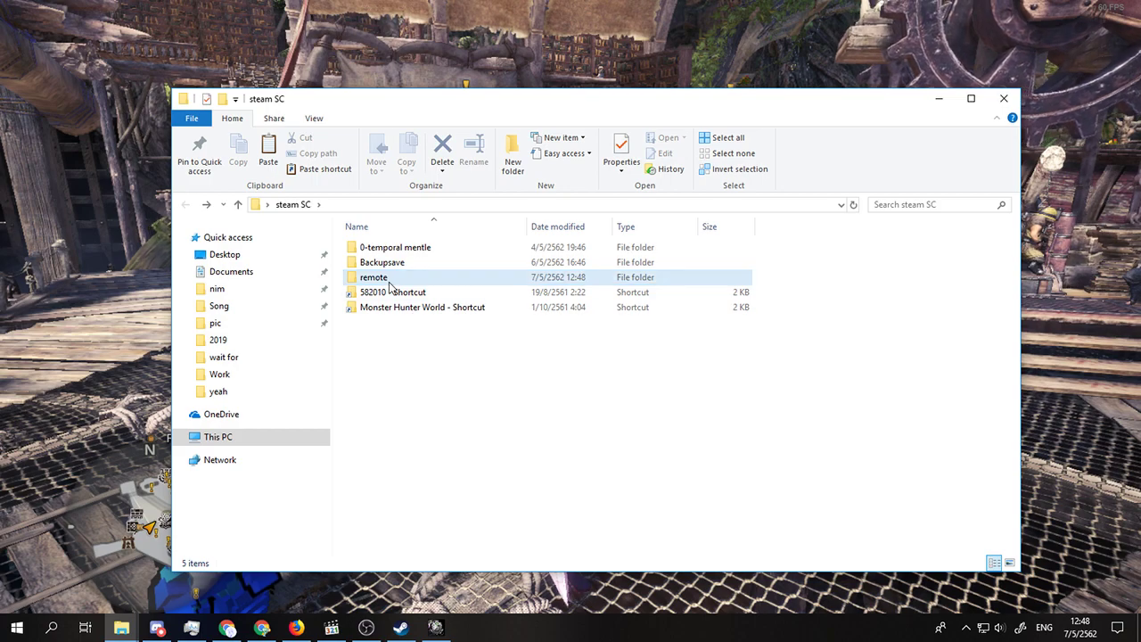
pyautogui.moveTo(399, 281)
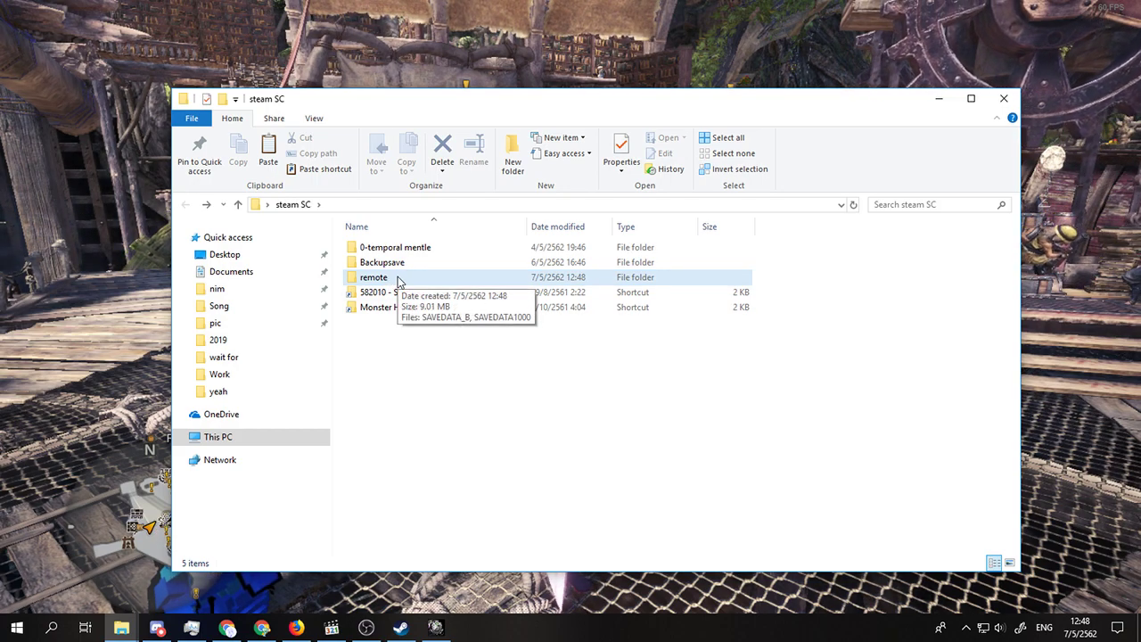
# Examine the dated backup folders inside Backupsave and return to the steam SC folder
pyautogui.doubleClick(392, 263)
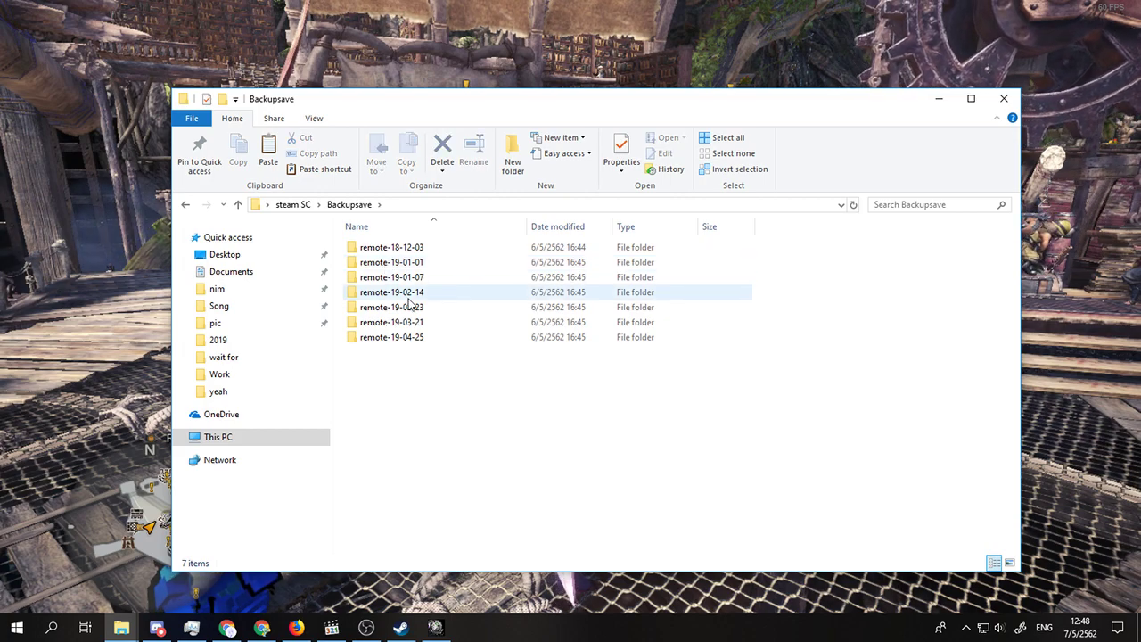
pyautogui.moveTo(410, 303)
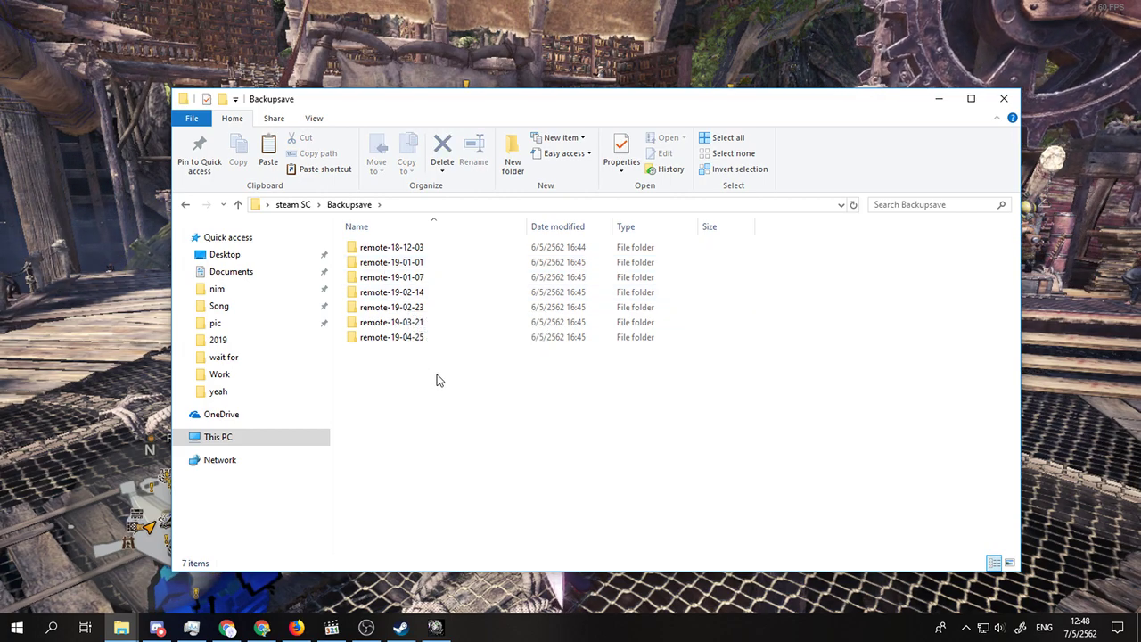
pyautogui.hotkey('alt', 'Left')
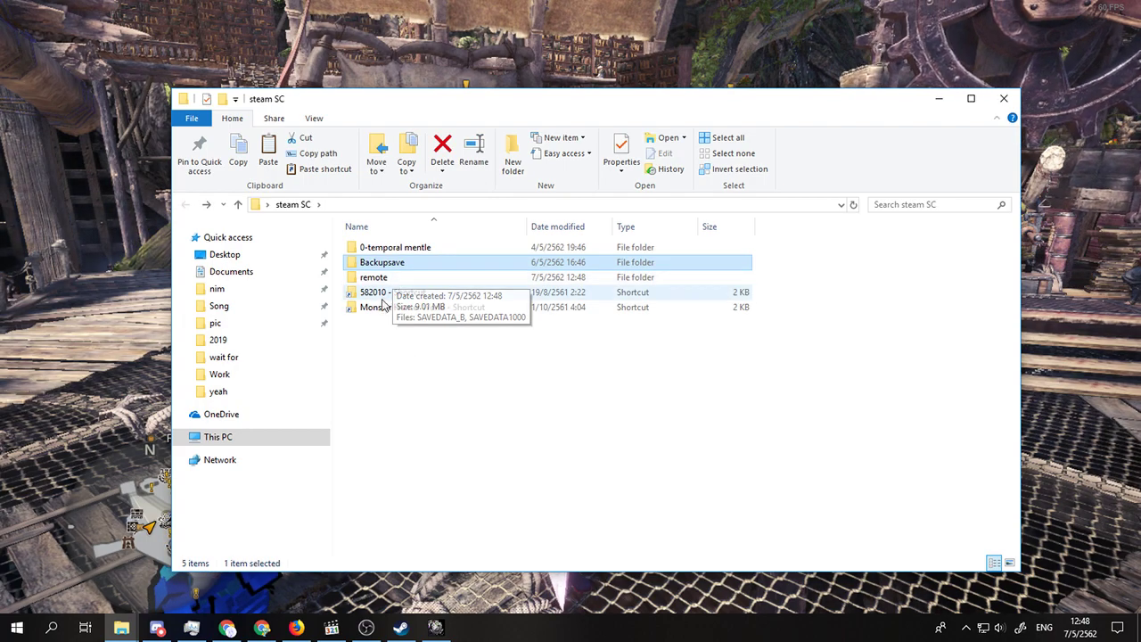
# Switch to the Monster Hunter World game, check its Quit Game option and return to play
pyautogui.click(130, 342)
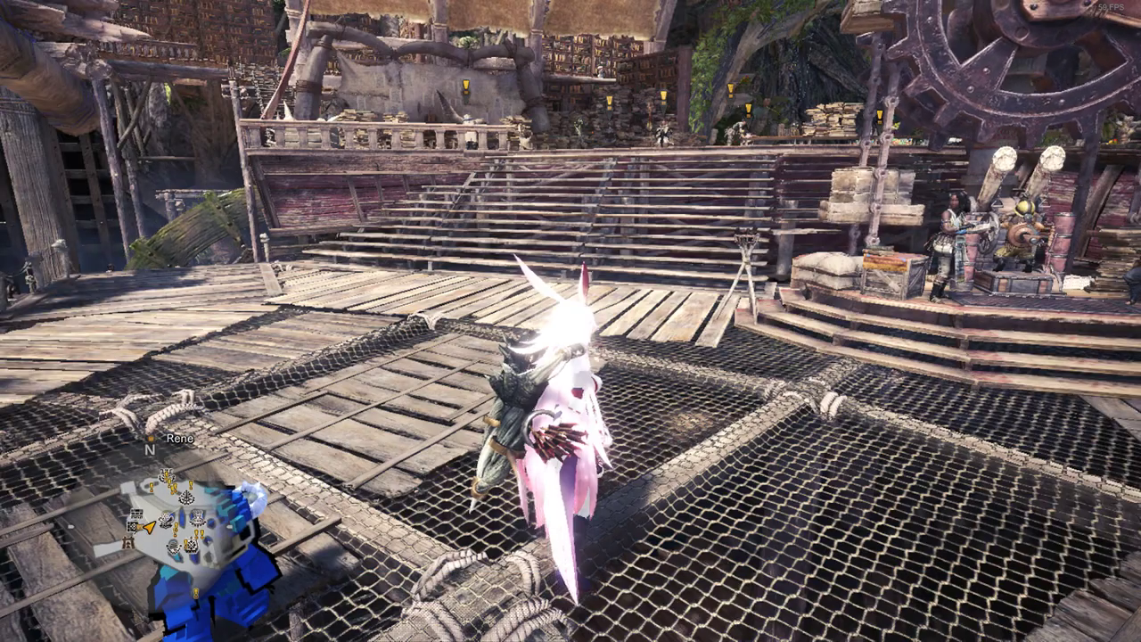
pyautogui.press('Escape')
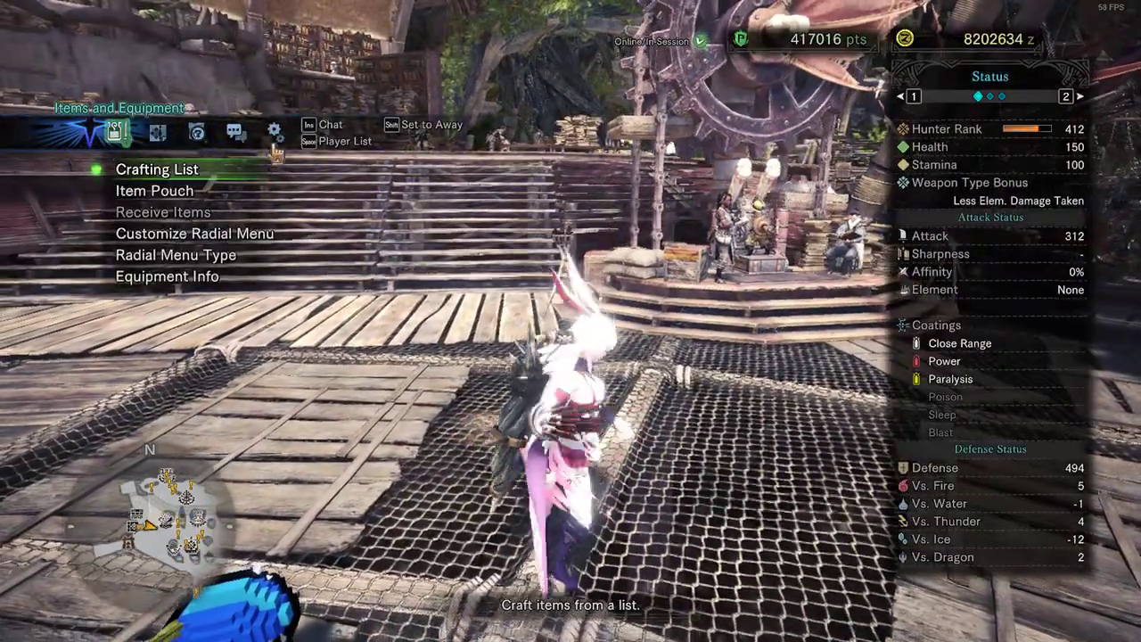
pyautogui.click(274, 131)
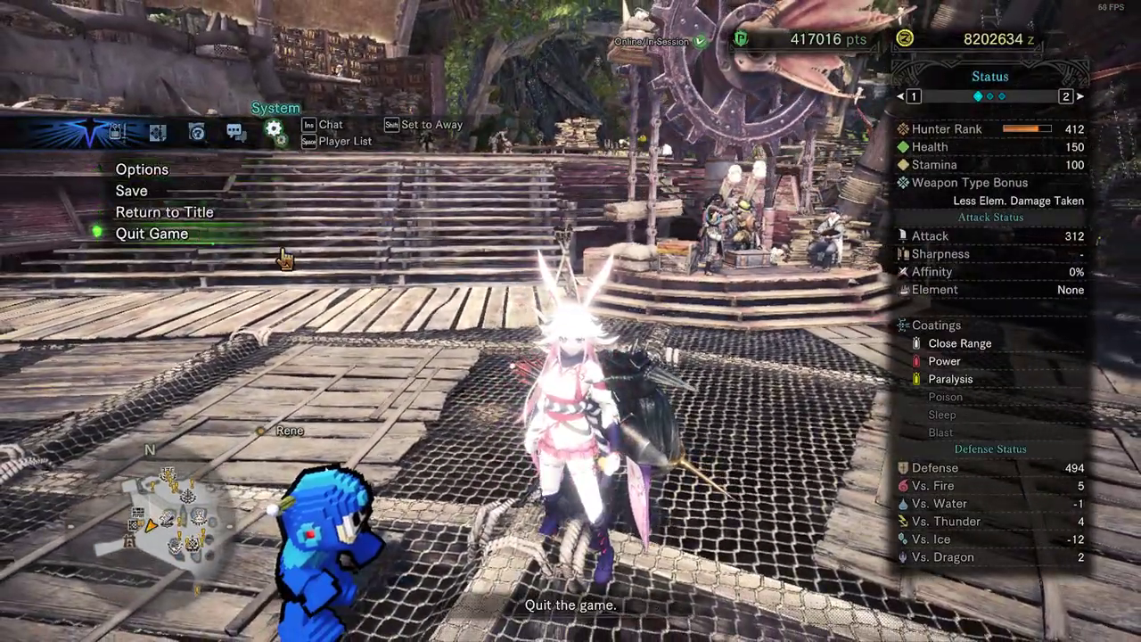
pyautogui.press('Escape')
# Walk the character to the item box, view its Sell Items list and leave the box
pyautogui.press('w')
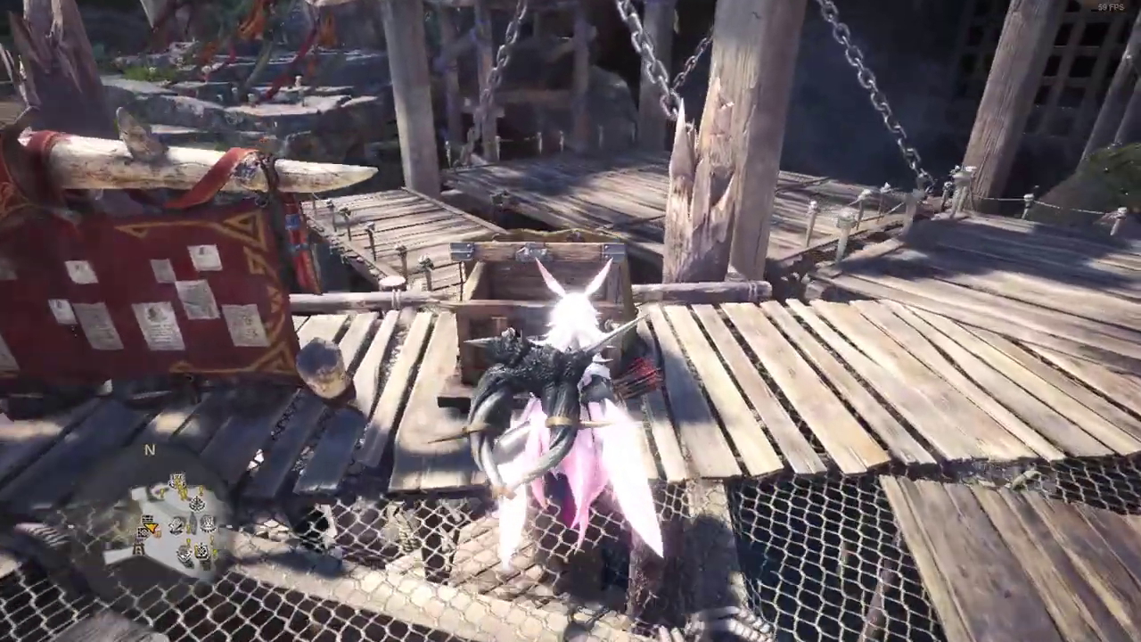
pyautogui.press('e')
pyautogui.click(190, 221)
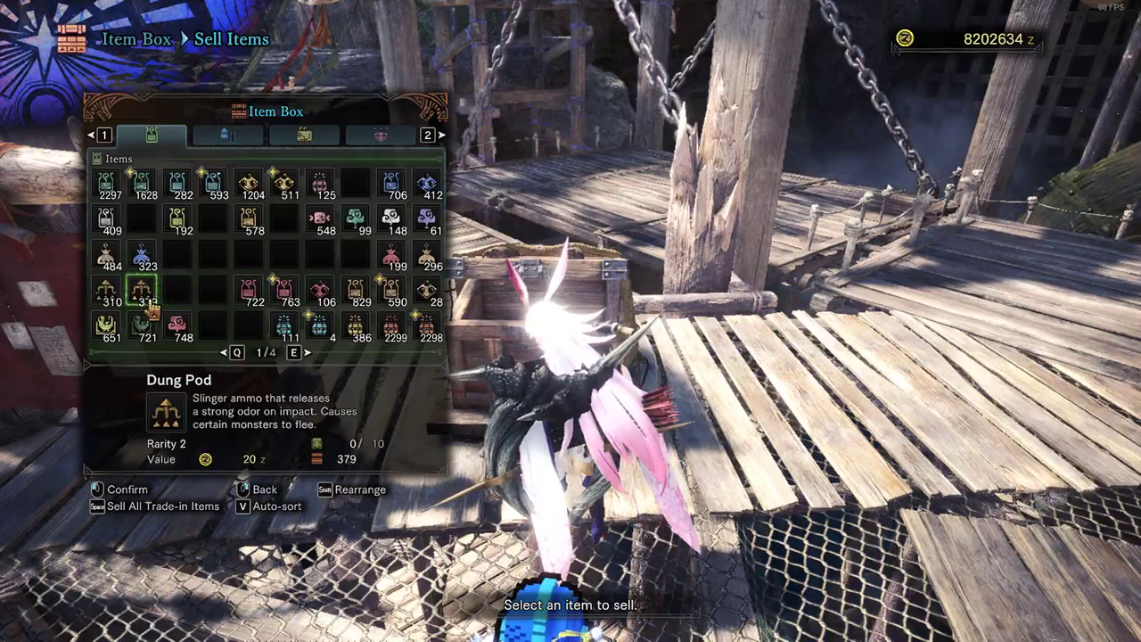
pyautogui.press('Escape')
pyautogui.press('Escape')
pyautogui.press('w')
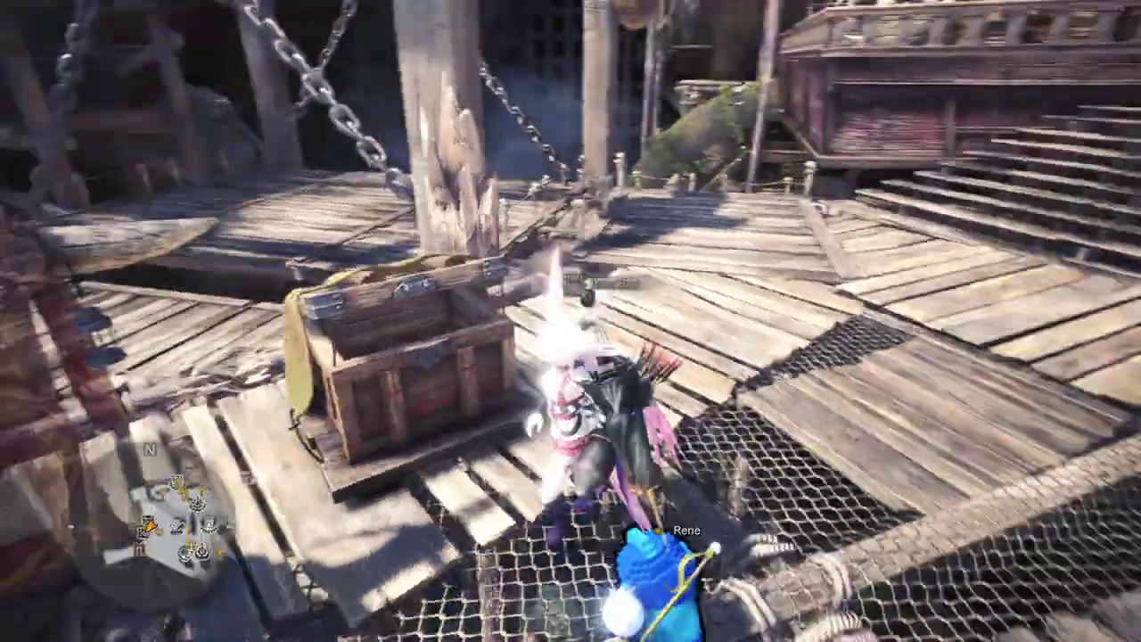
# Quit the game and save the progress on exit
pyautogui.press('Escape')
pyautogui.press('Left')
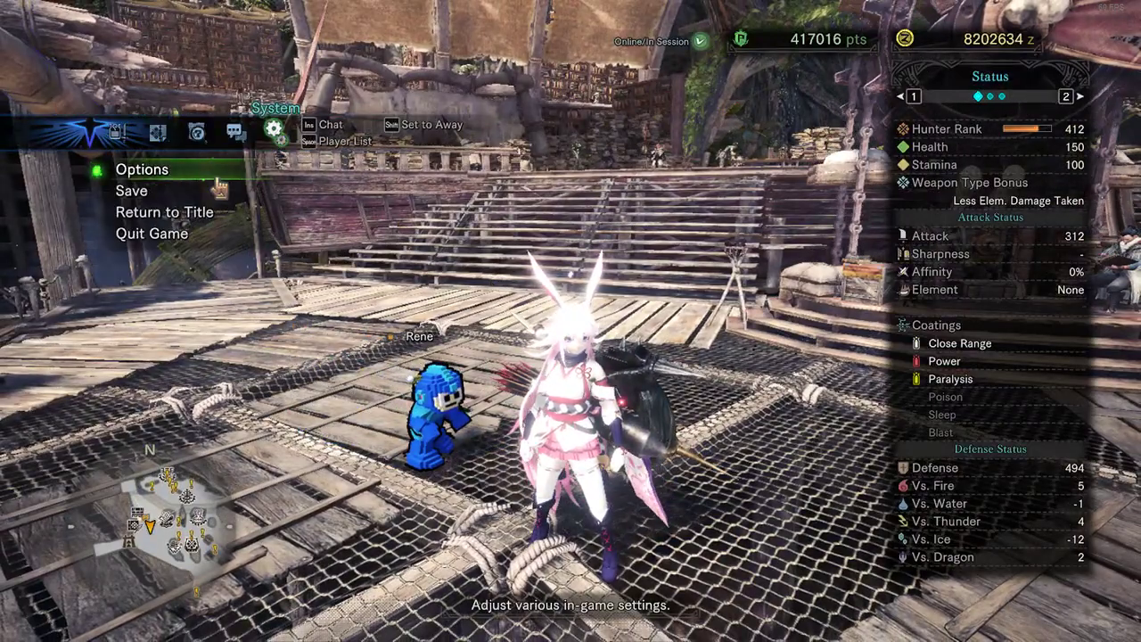
pyautogui.click(152, 233)
pyautogui.click(526, 357)
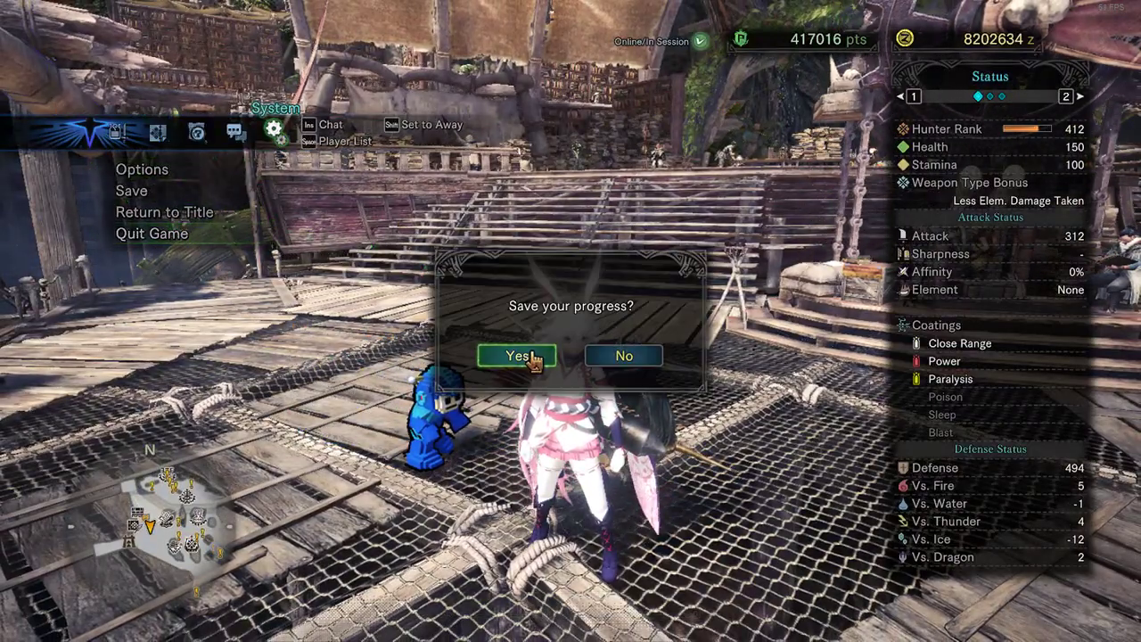
pyautogui.click(528, 357)
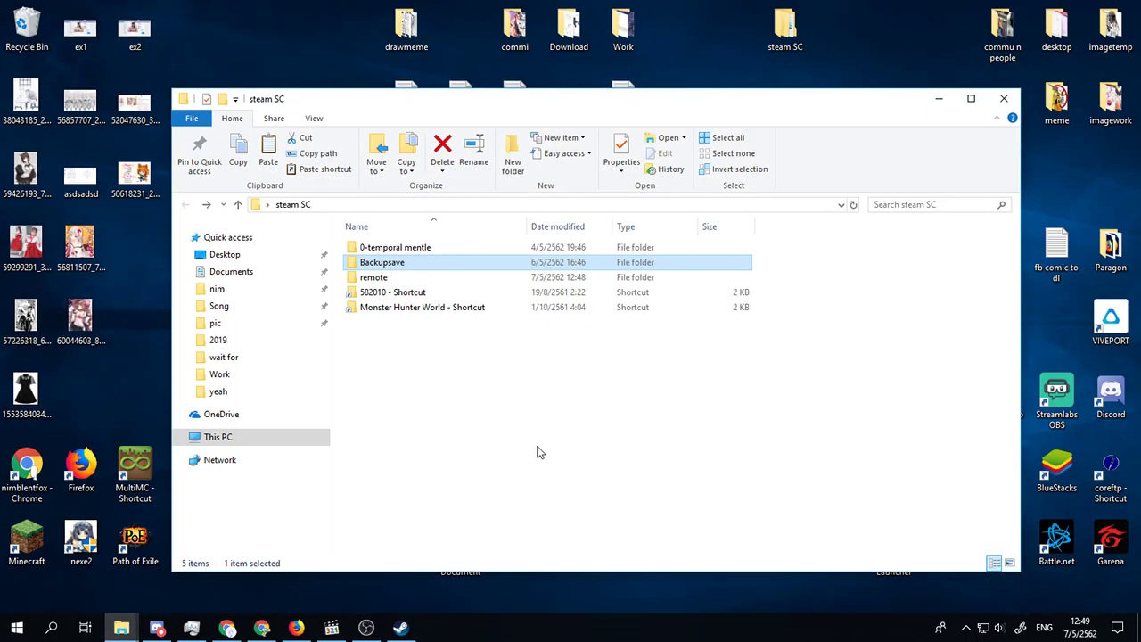
# Try to paste the remote folder from steam SC into the 582010 folder, cancel the file replacement and return to steam SC
pyautogui.click(379, 278)
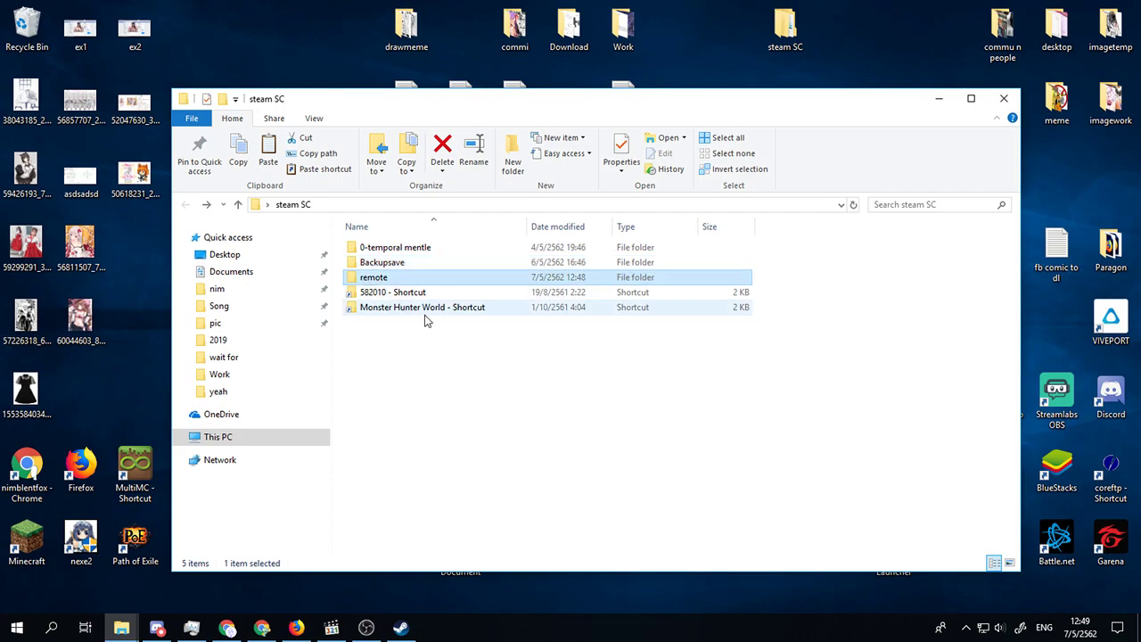
pyautogui.doubleClick(416, 293)
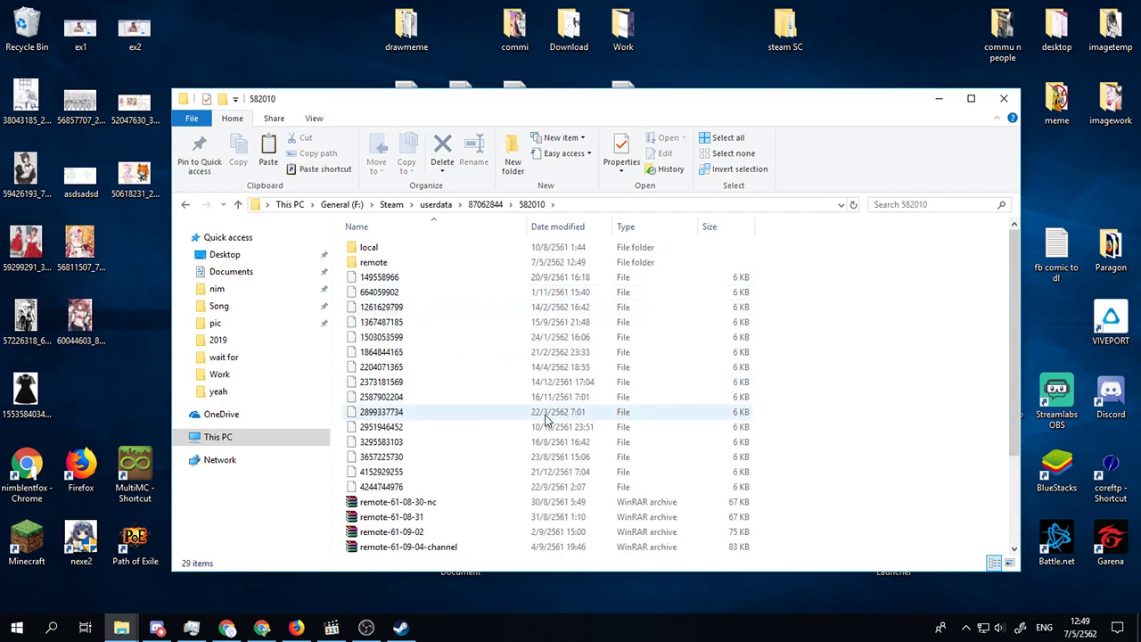
pyautogui.hotkey('ctrl', 'v')
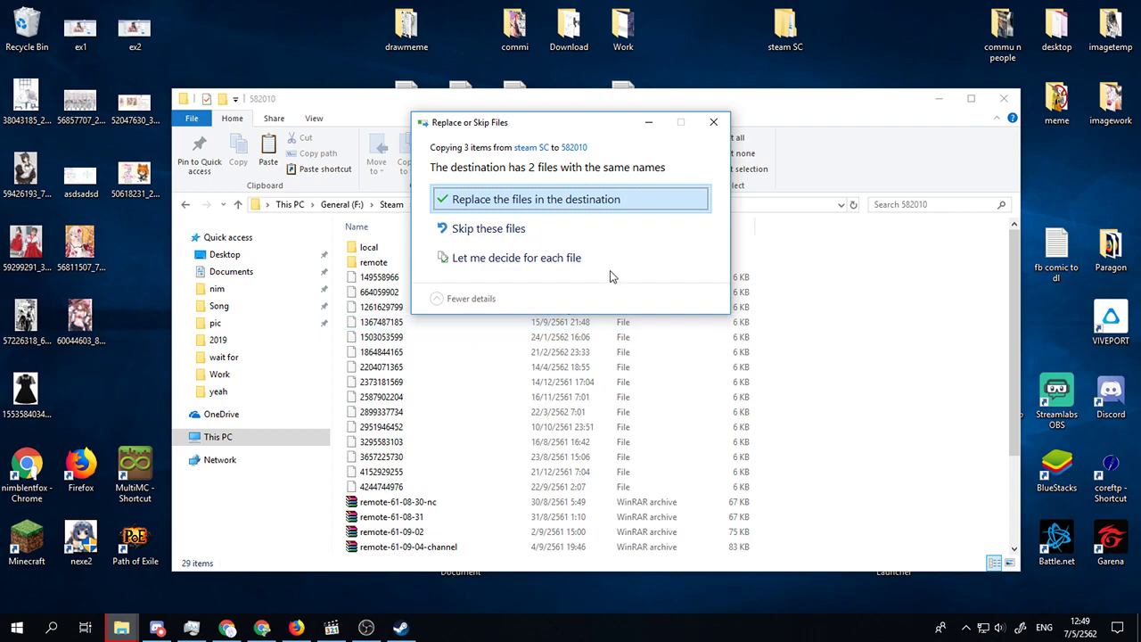
pyautogui.click(714, 123)
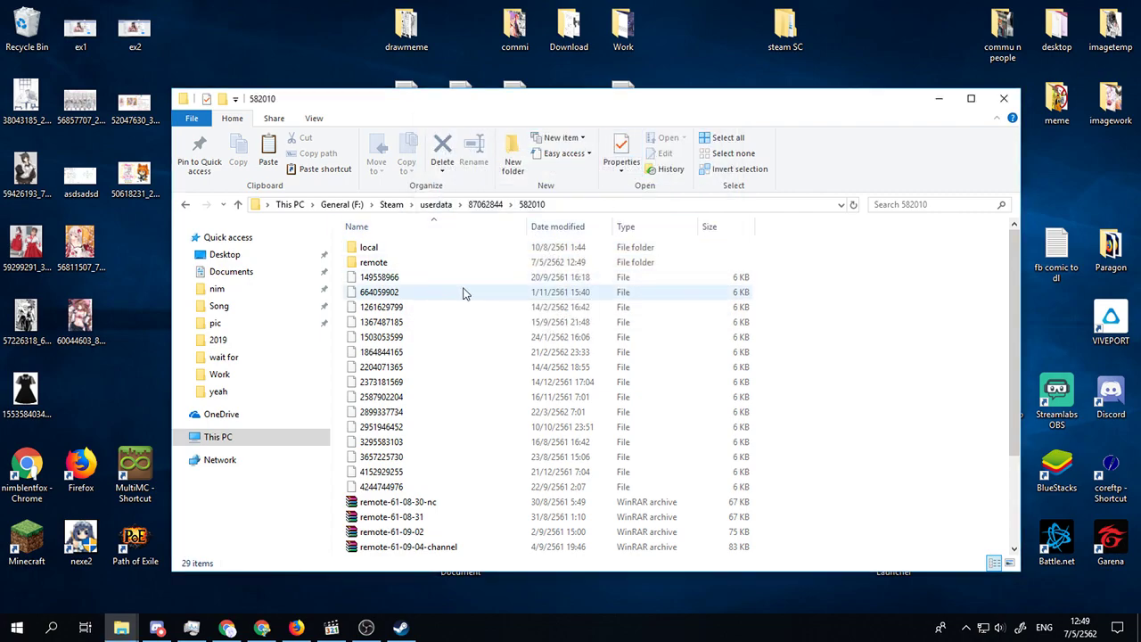
pyautogui.hotkey('alt', 'Left')
pyautogui.click(407, 280)
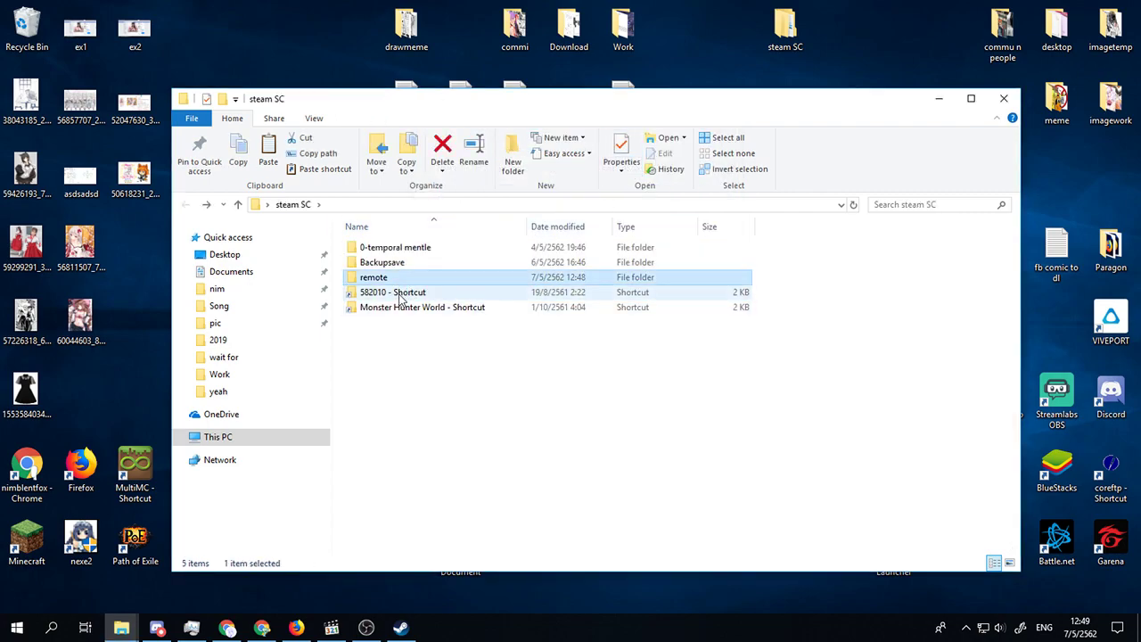
# Paste the copied remote backup from steam SC into the 582010 folder, replacing the files in the destination
pyautogui.doubleClick(400, 295)
pyautogui.hotkey('ctrl', 'v')
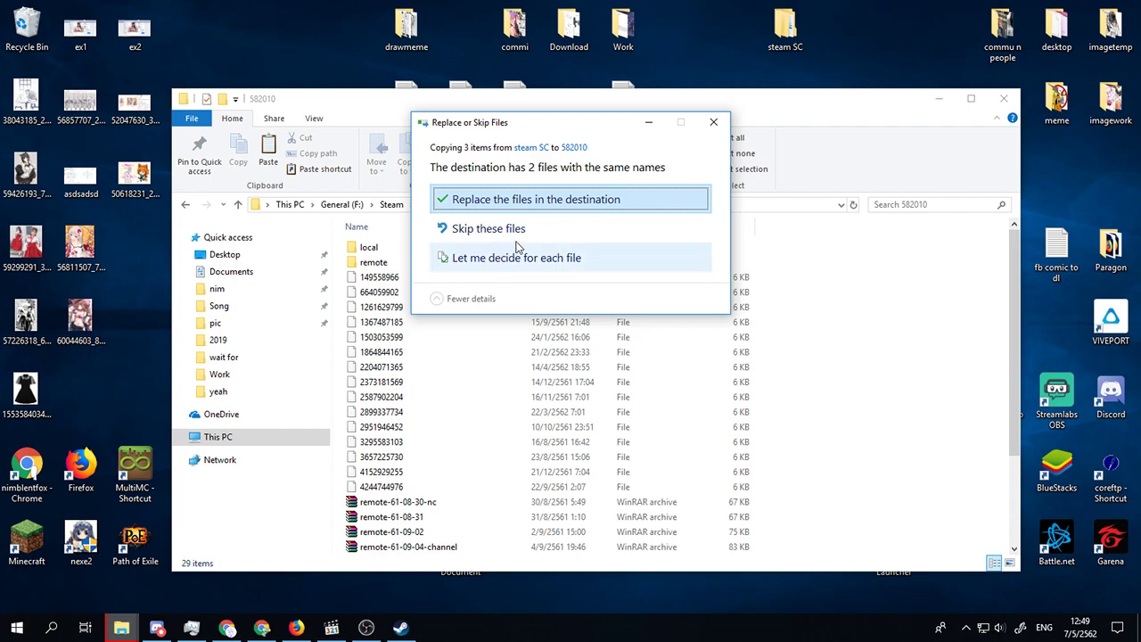
pyautogui.click(560, 202)
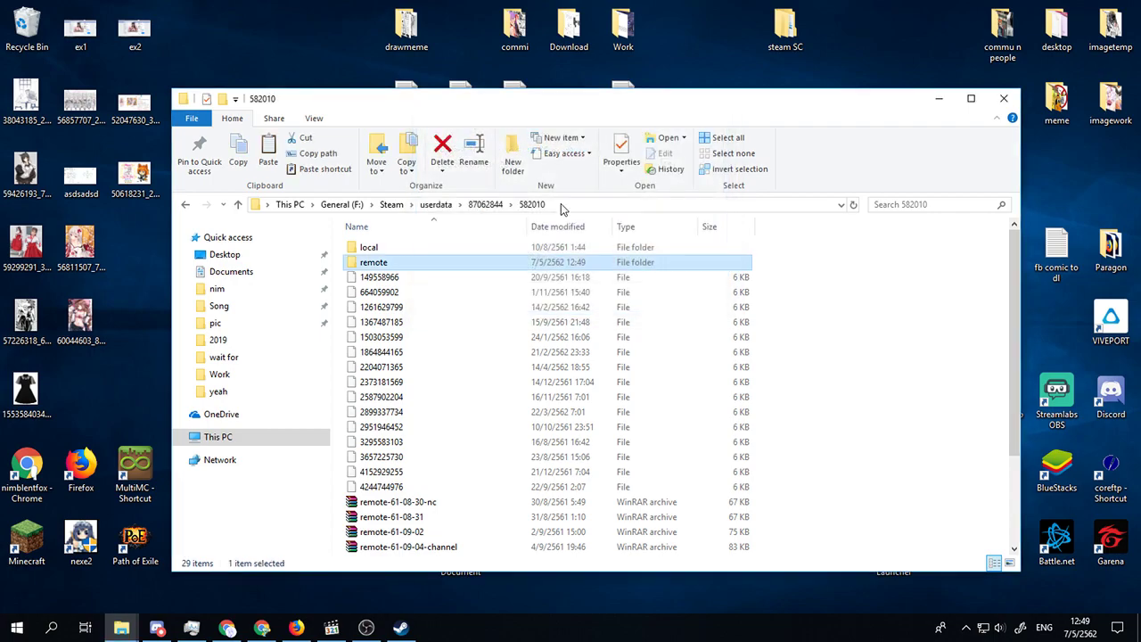
pyautogui.click(492, 325)
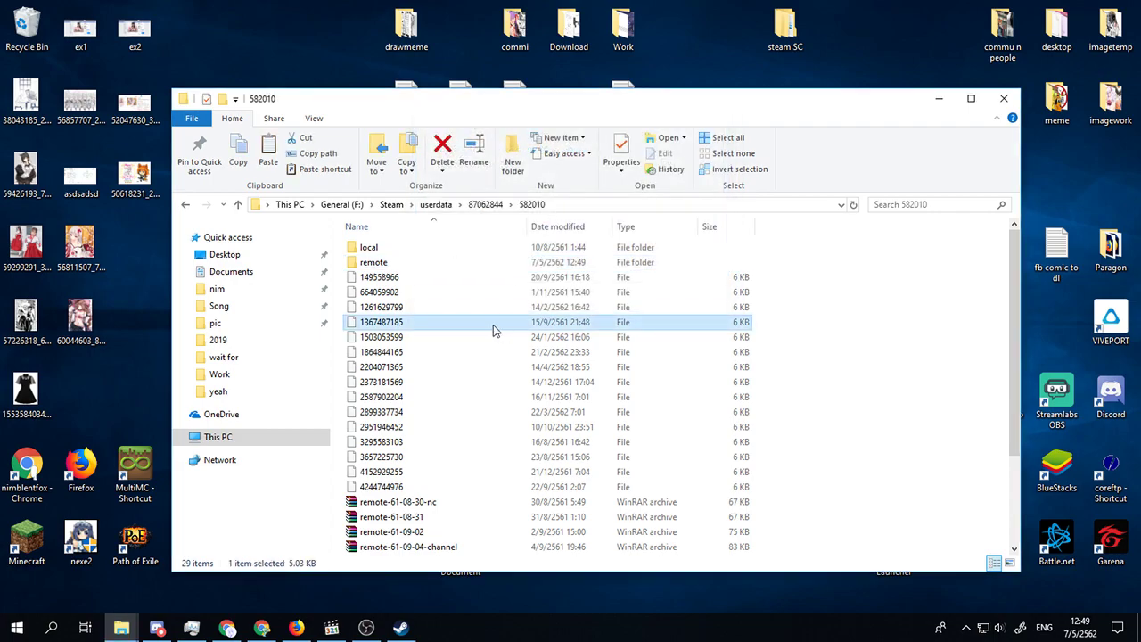
# Launch MONSTER HUNTER: WORLD through Steam
pyautogui.click(965, 628)
pyautogui.rightClick(1008, 546)
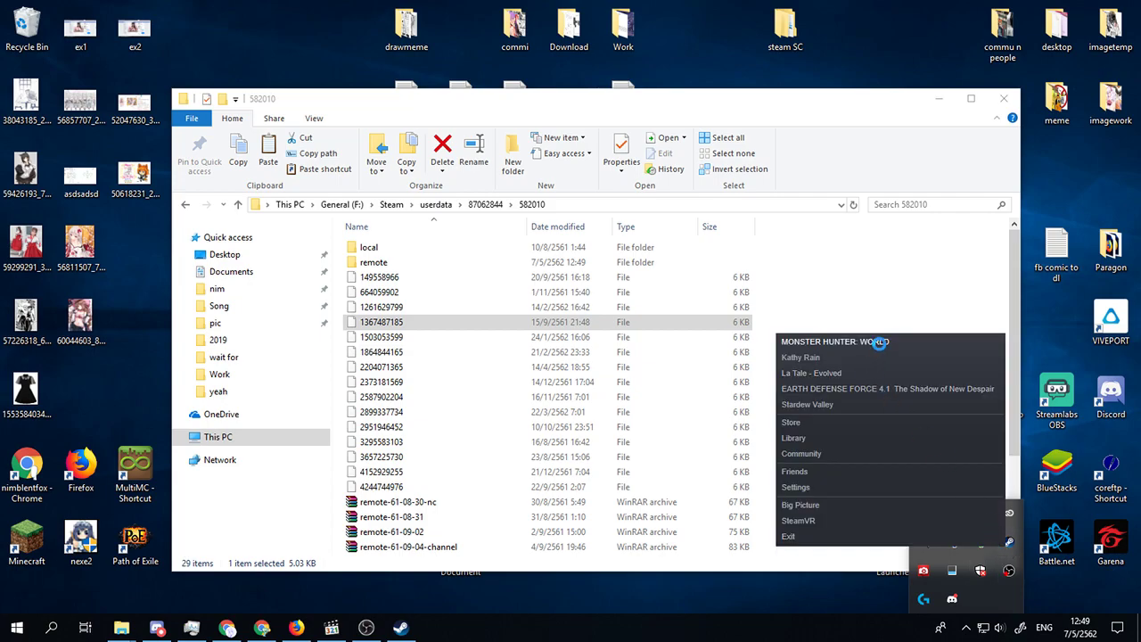
pyautogui.click(879, 342)
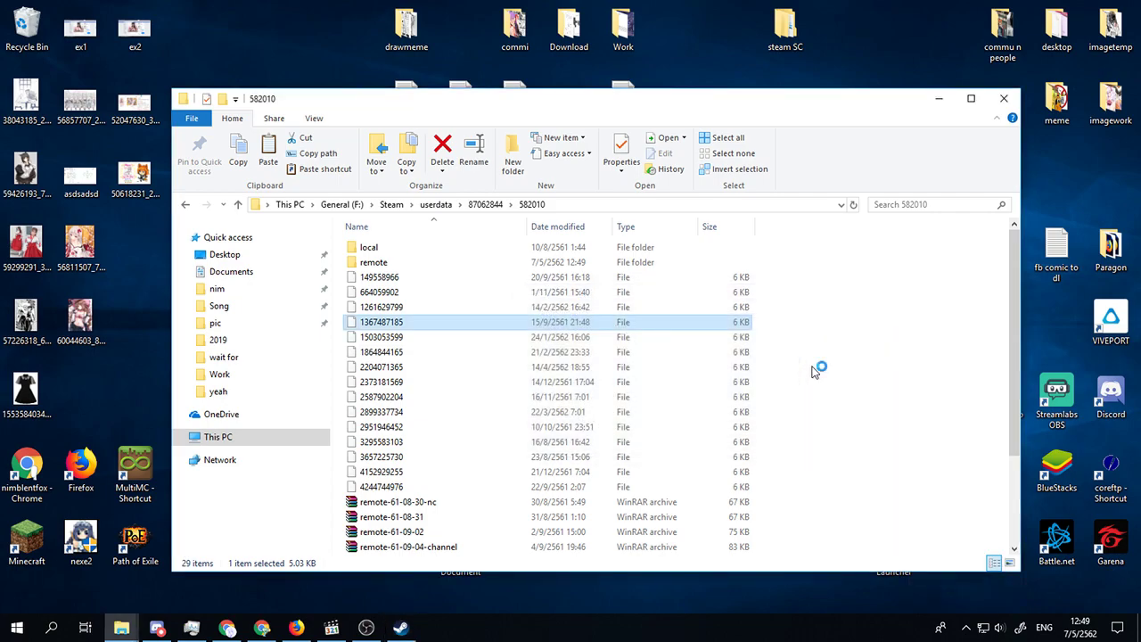
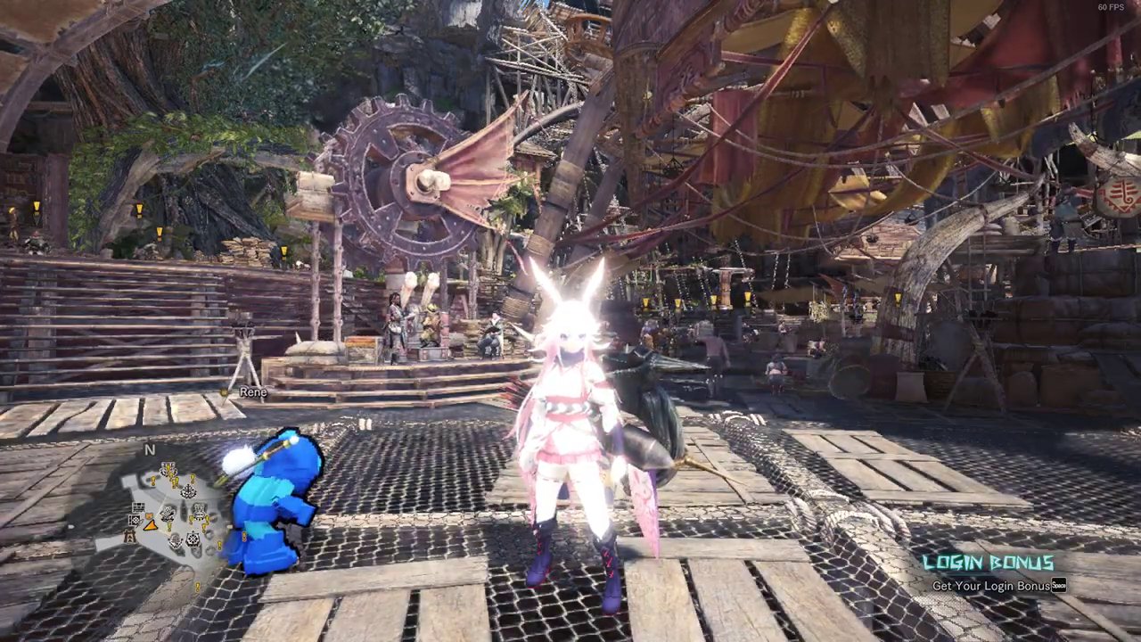
# Walk the character around the area in front of the stairs in the game
pyautogui.press('w')
pyautogui.press('w')
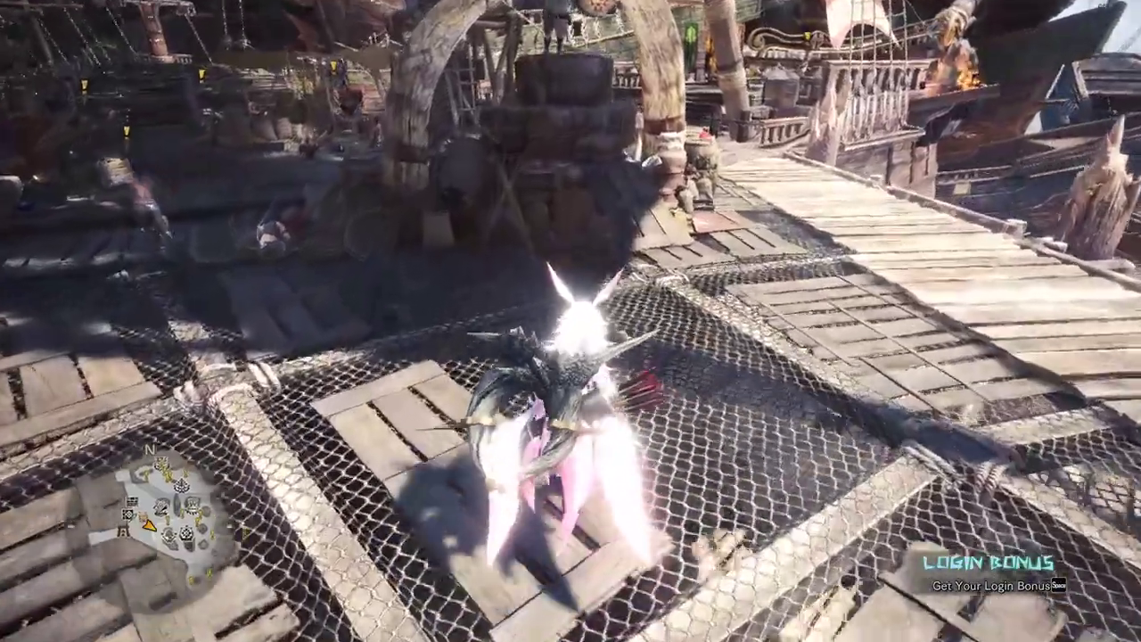
pyautogui.press('w')
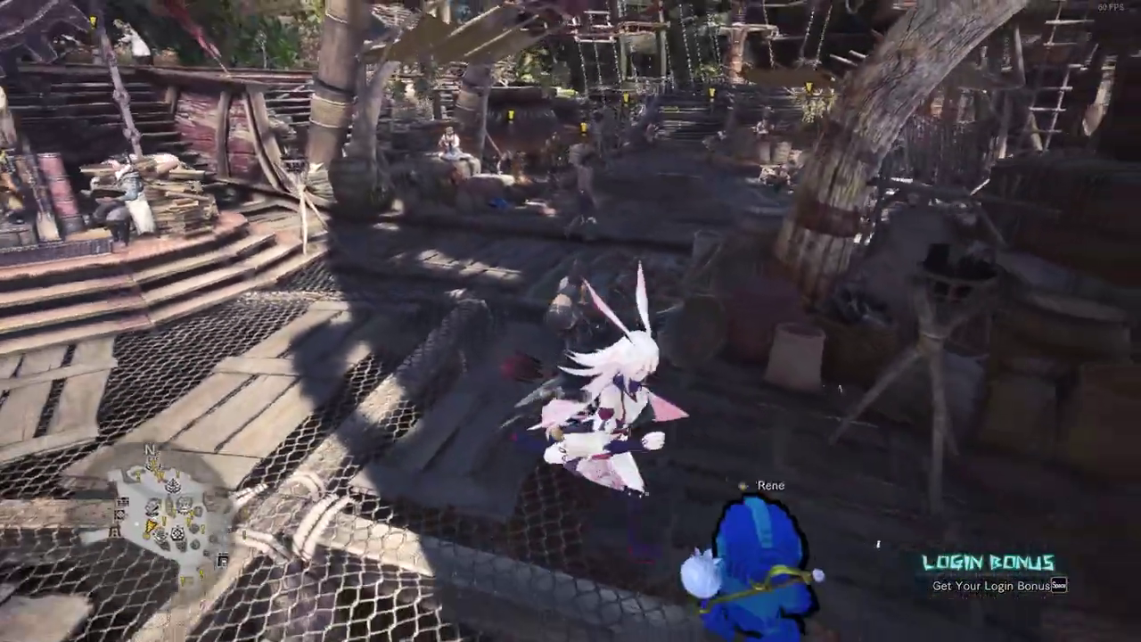
pyautogui.press('w')
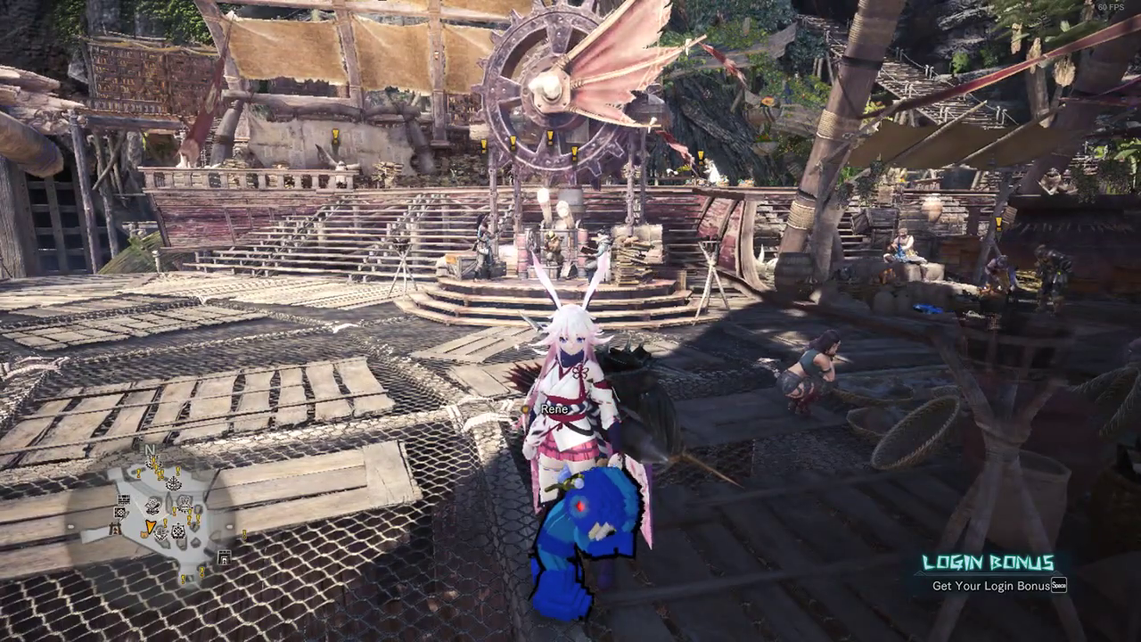
# Switch to File Explorer, go up to the folder containing 582010 and create a shortcut to the 582010 folder
pyautogui.hotkey('alt', 'Tab')
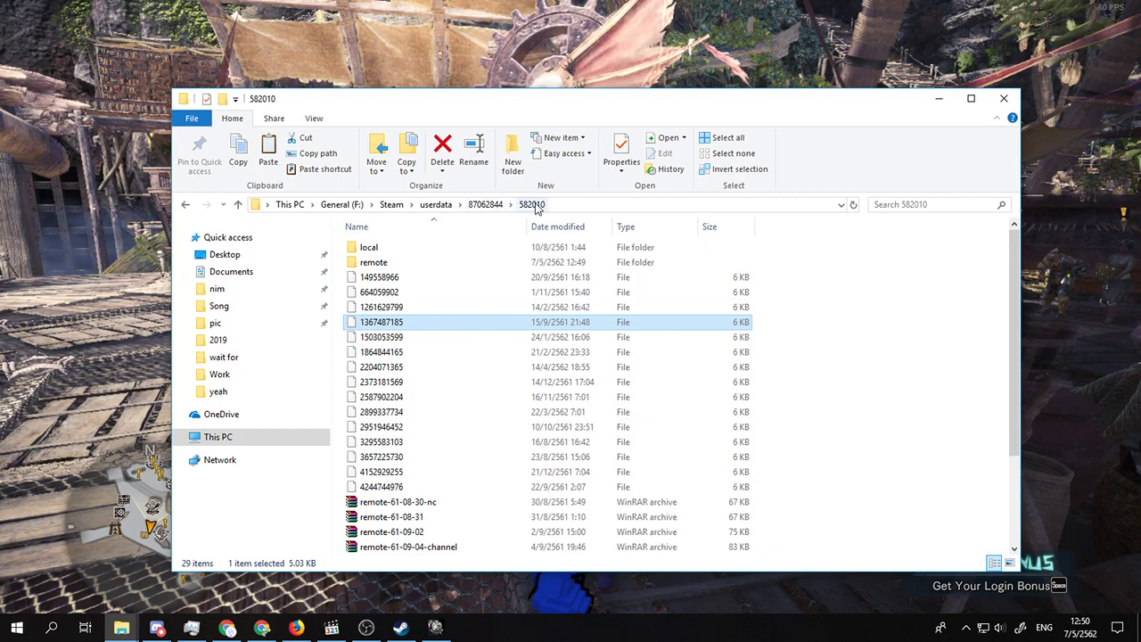
pyautogui.click(487, 206)
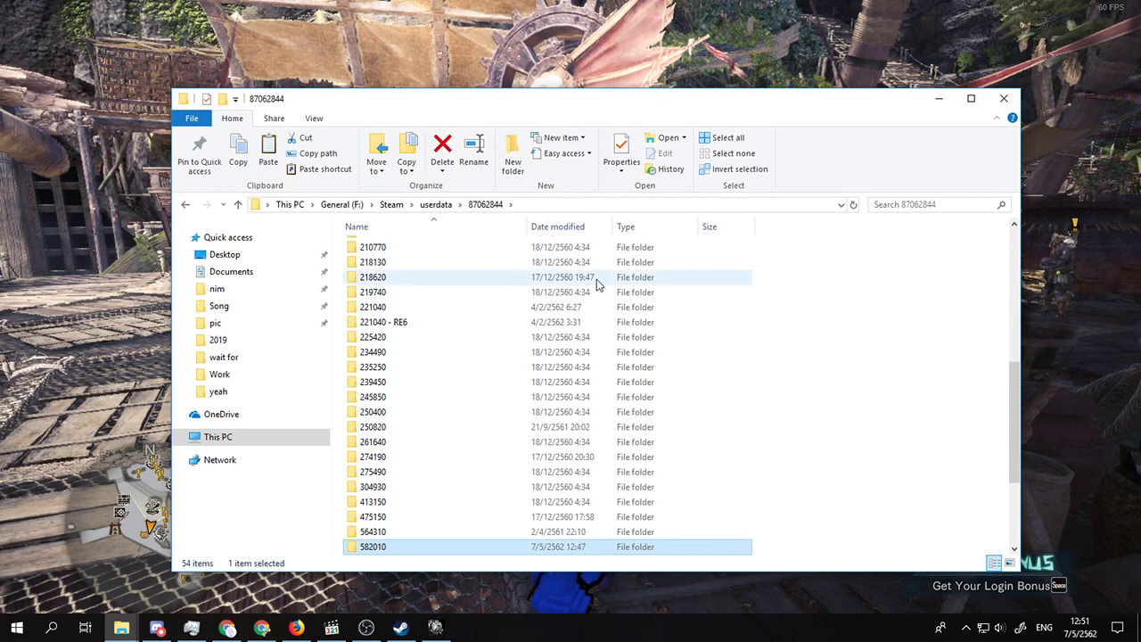
pyautogui.scroll(-4, 597, 280)
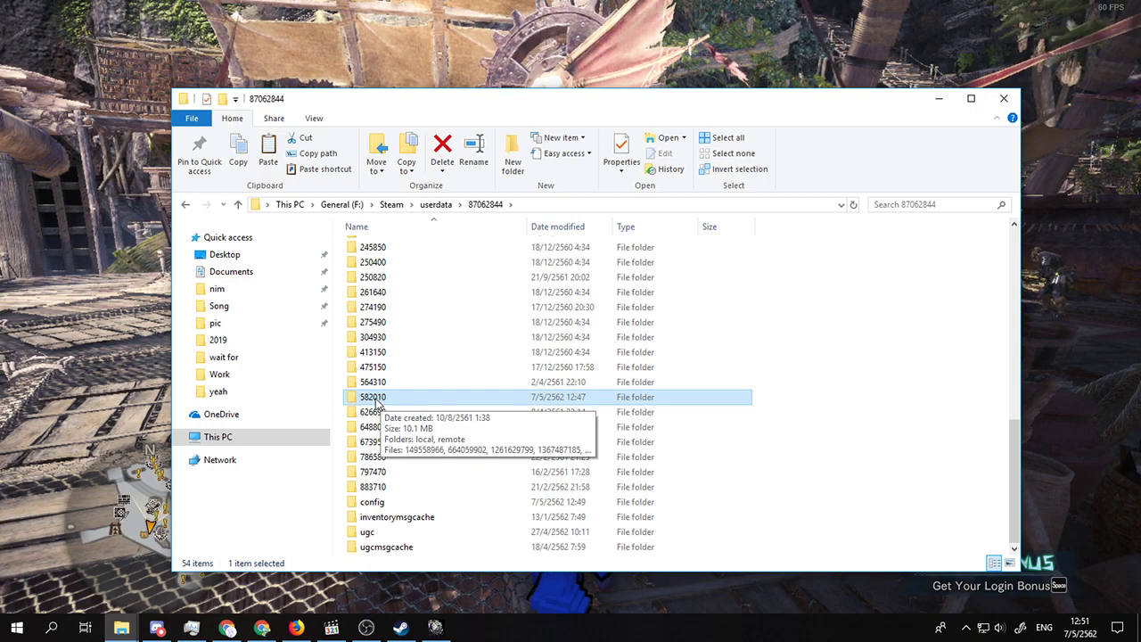
pyautogui.rightClick(377, 404)
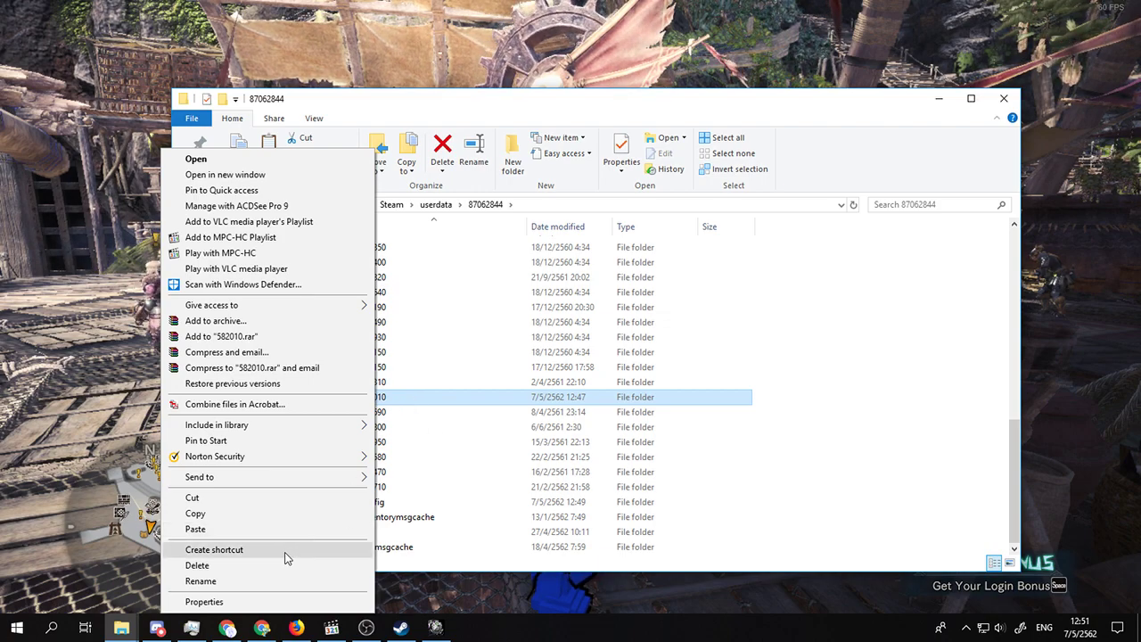
pyautogui.click(425, 470)
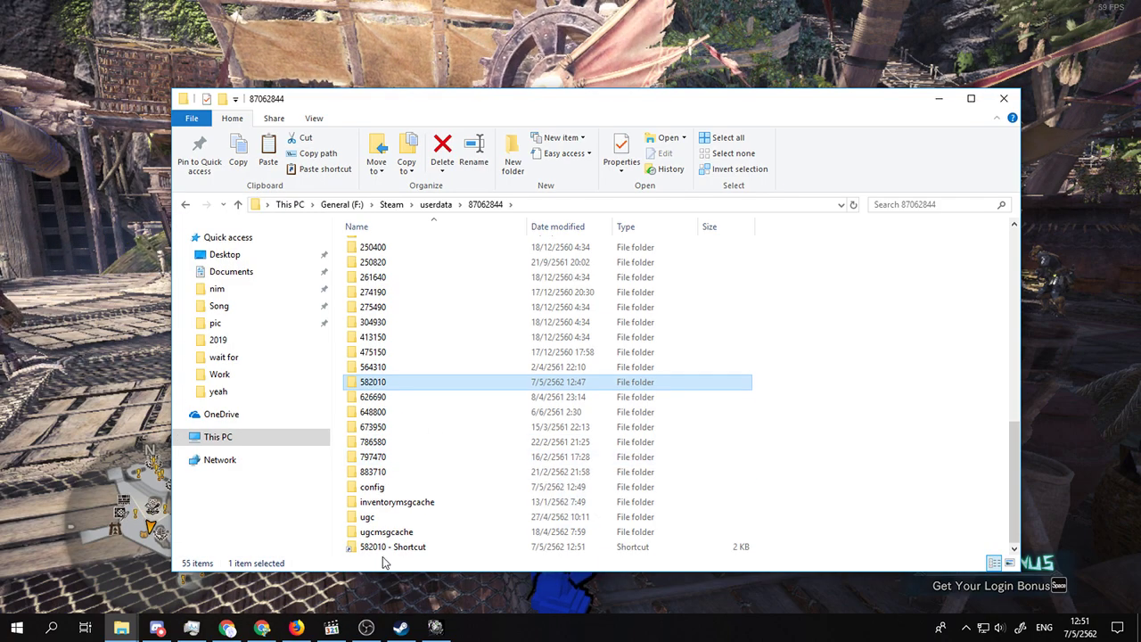
# Select the new 582010 shortcut, look into the Desktop folder and return to the shortcut's location
pyautogui.click(387, 549)
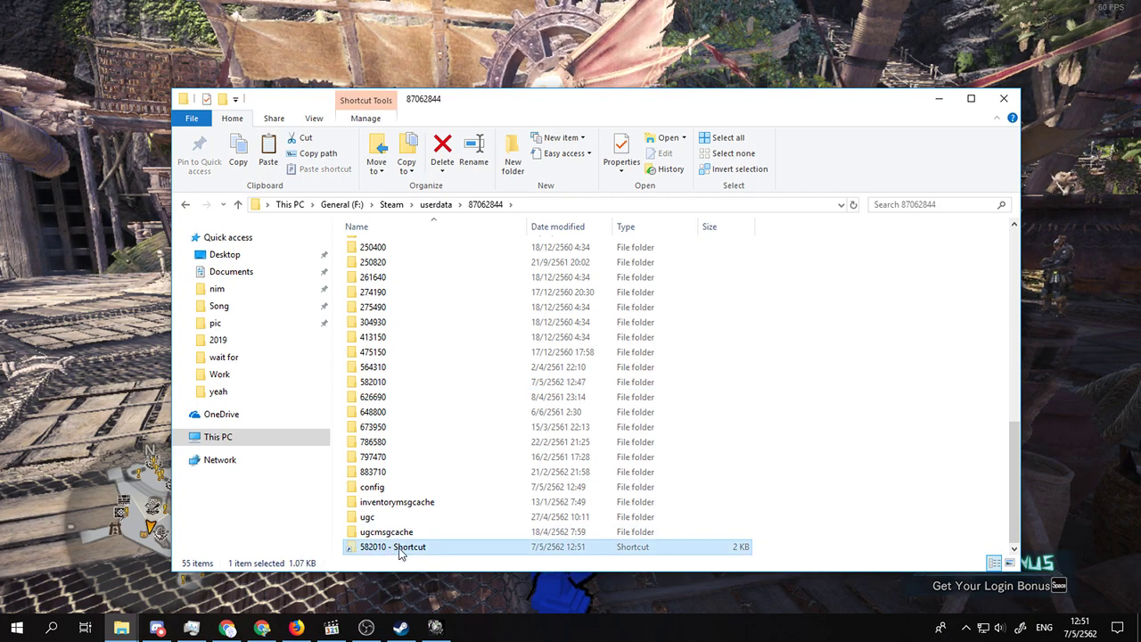
pyautogui.rightClick(398, 548)
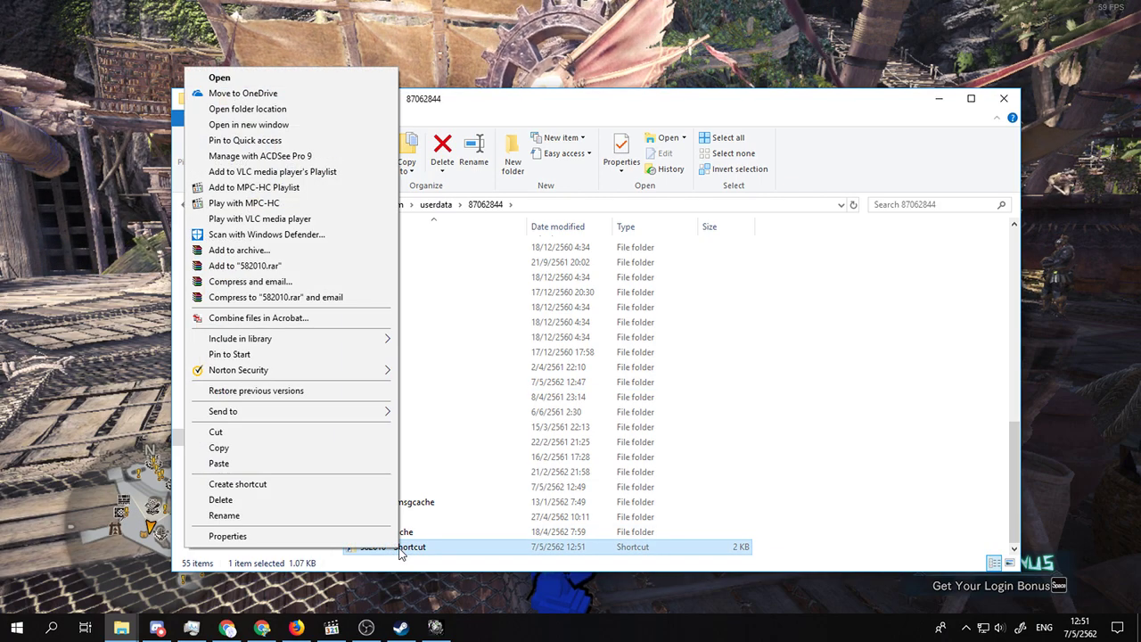
pyautogui.click(453, 550)
pyautogui.click(408, 551)
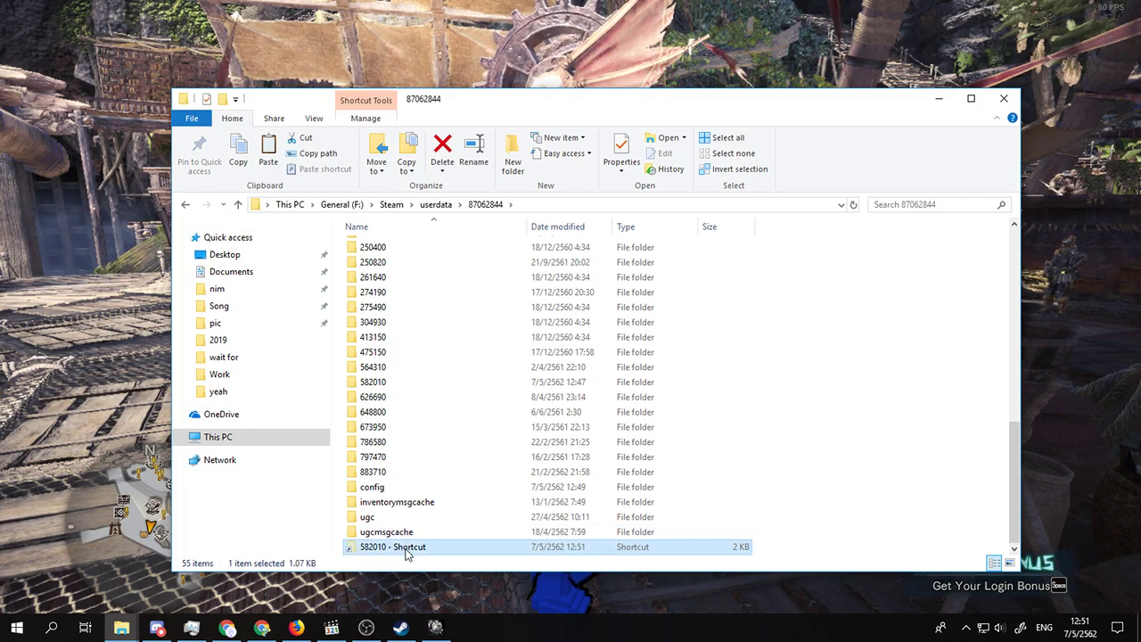
pyautogui.click(223, 255)
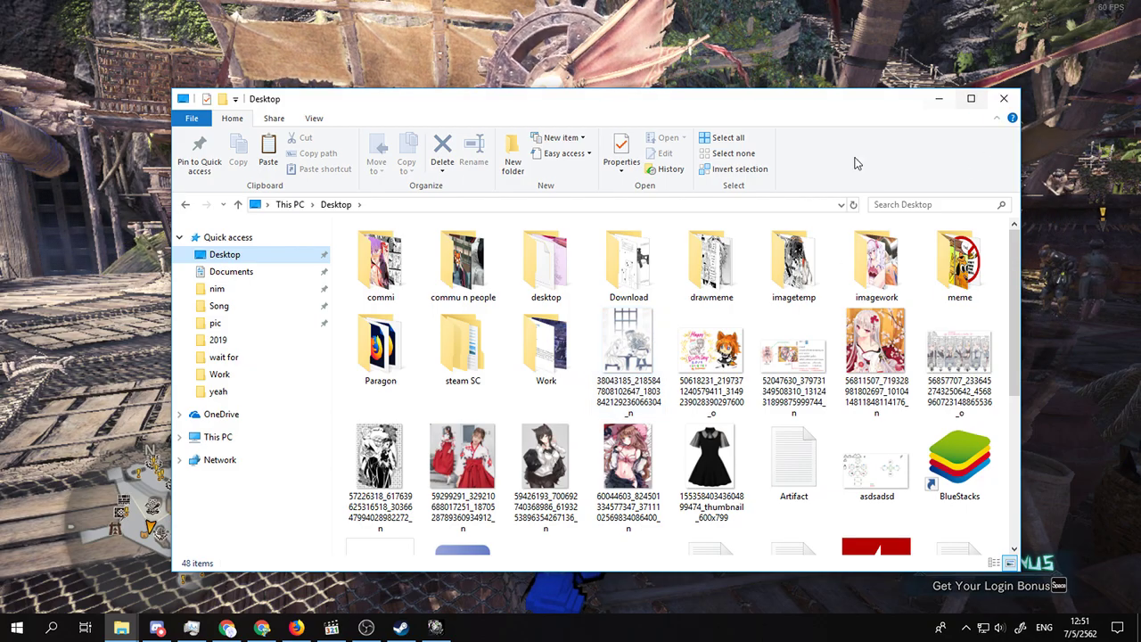
pyautogui.hotkey('alt', 'Left')
# Show the desktop and place the 582010 shortcut directly below the steam SC folder
pyautogui.hotkey('alt', 'Tab')
pyautogui.hotkey('alt', 'Tab')
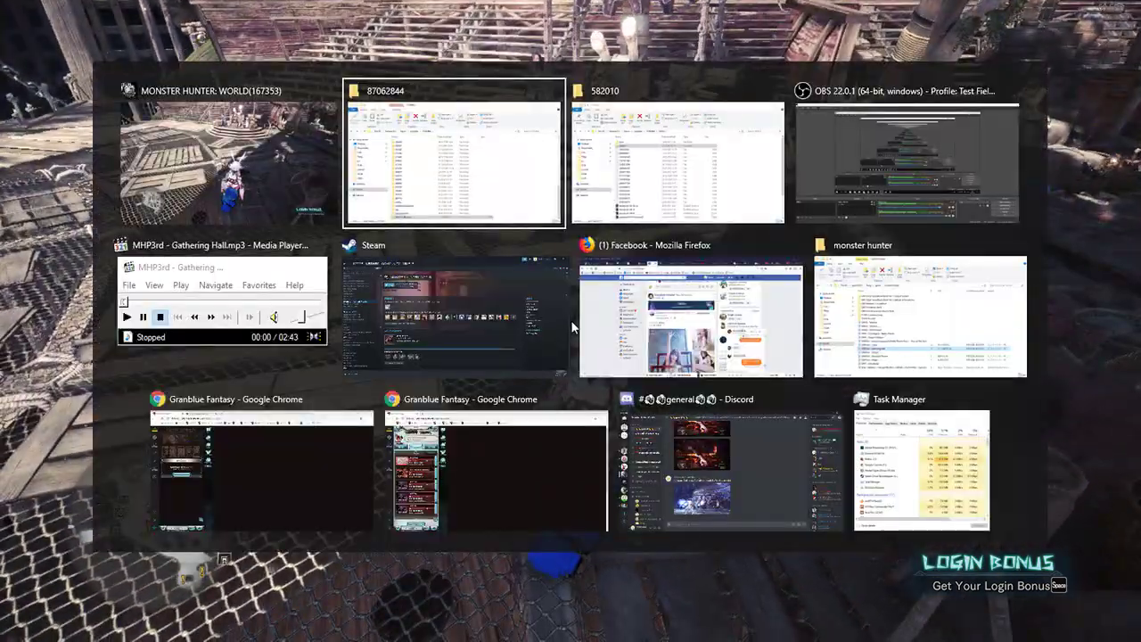
pyautogui.hotkey('alt', 'Tab')
pyautogui.hotkey('alt', 'Tab')
pyautogui.hotkey('alt', 'Tab')
pyautogui.hotkey('alt', 'Tab')
pyautogui.hotkey('alt', 'Tab')
pyautogui.hotkey('alt', 'Tab')
pyautogui.hotkey('alt', 'Tab')
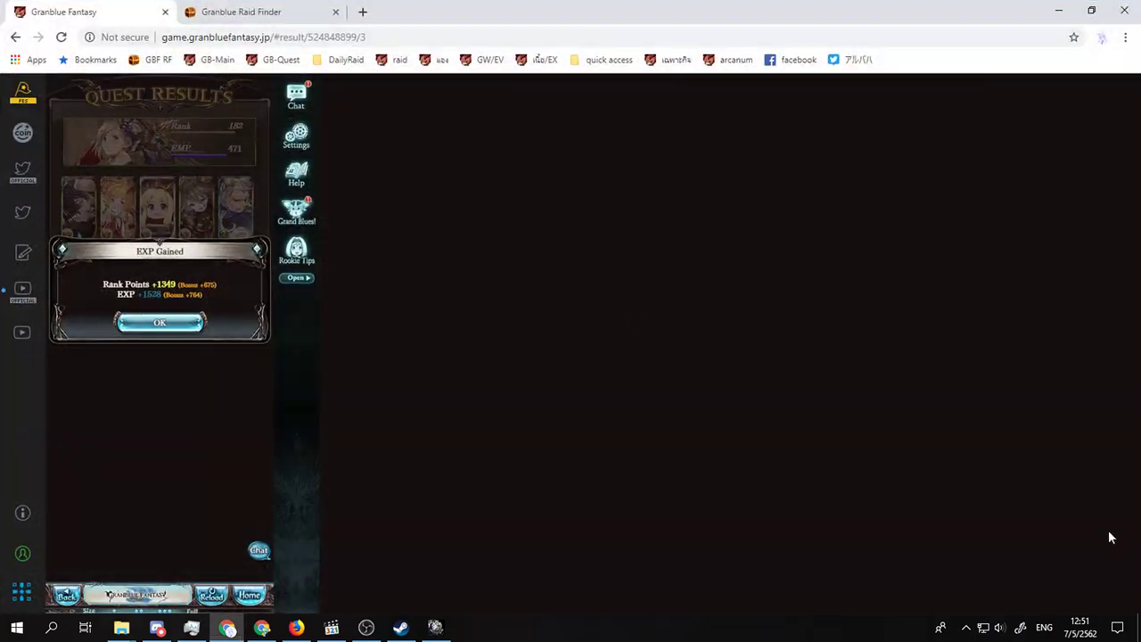
pyautogui.click(1139, 627)
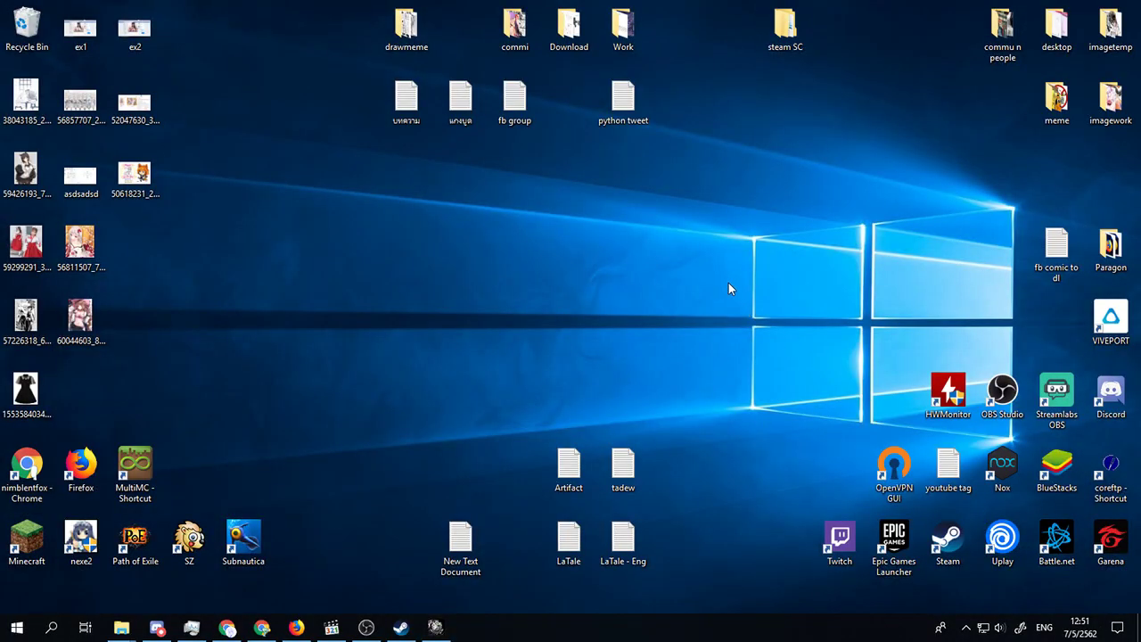
pyautogui.moveTo(82, 396); pyautogui.dragTo(806, 133)
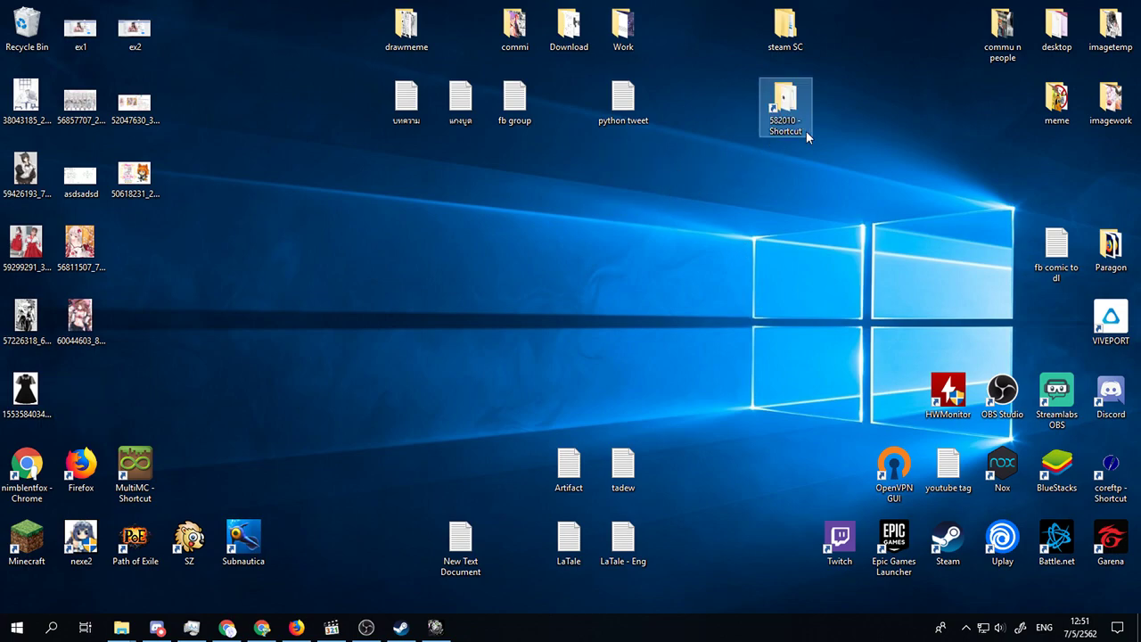
pyautogui.click(815, 197)
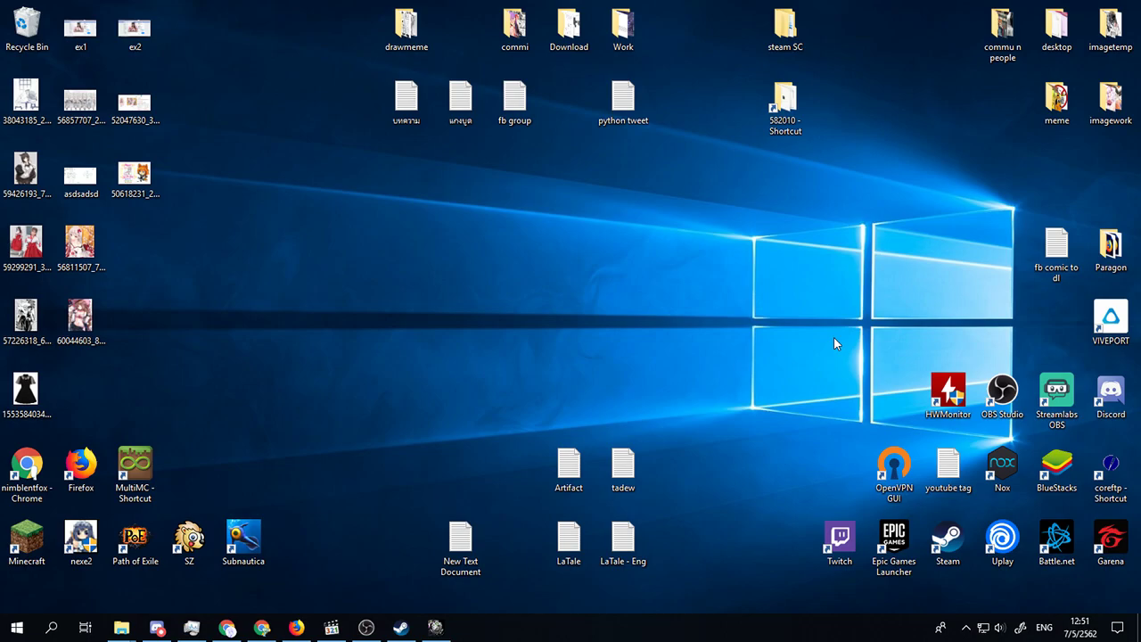
# Open the 582010 folder through its desktop shortcut and select the remote folder inside
pyautogui.doubleClick(775, 108)
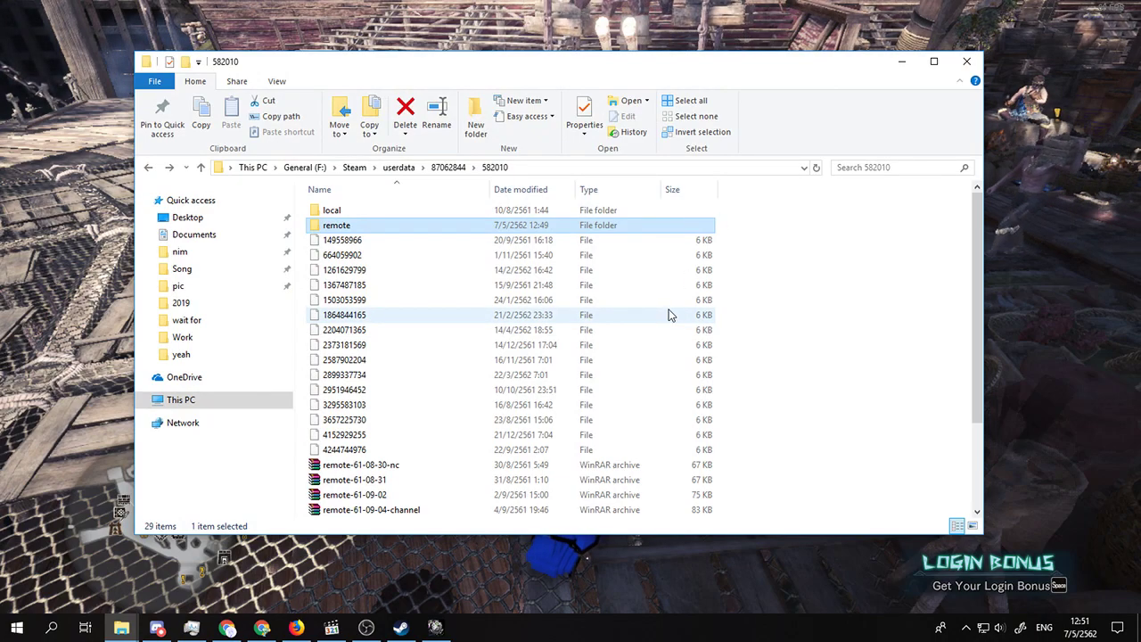
pyautogui.click(421, 270)
pyautogui.click(385, 227)
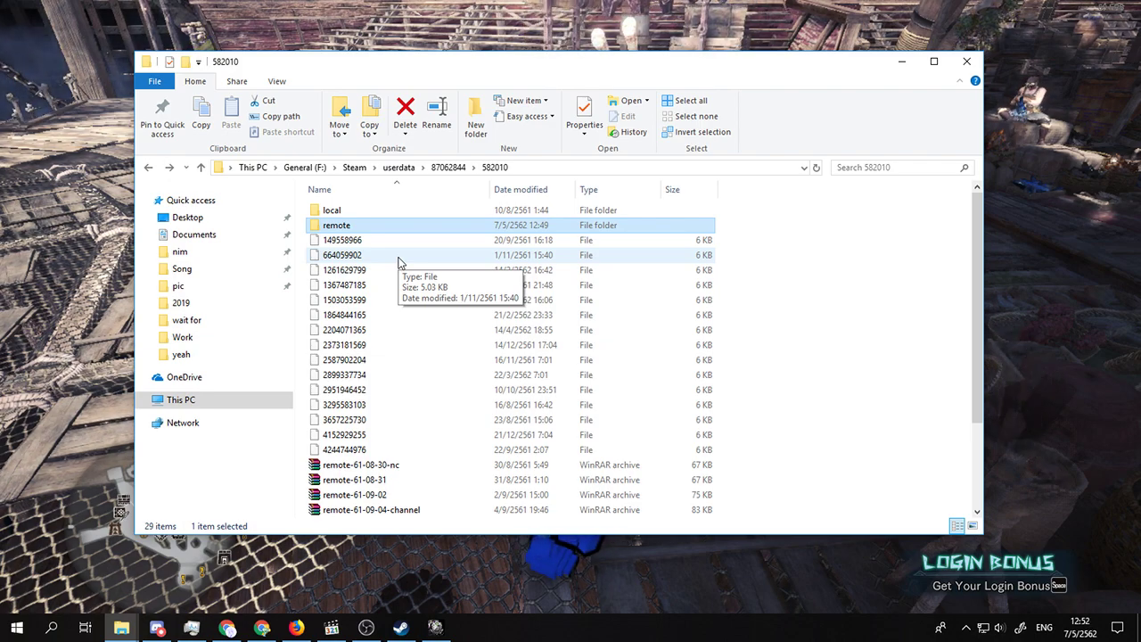
pyautogui.click(900, 60)
pyautogui.hotkey('alt', 'Tab')
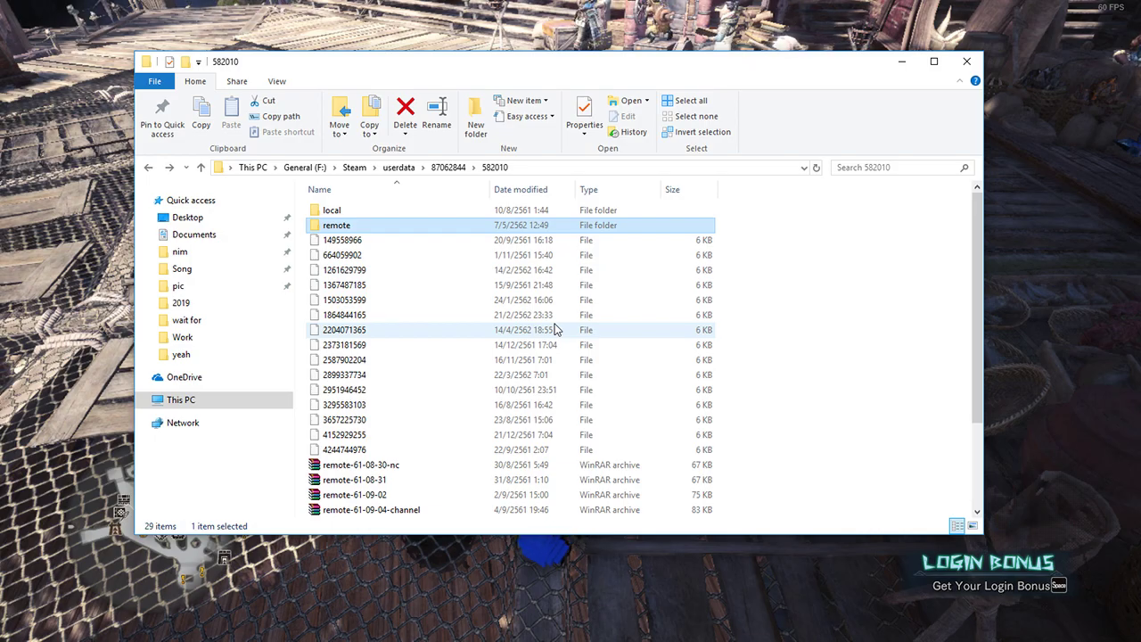
# Switch to Steam, view the Cloud synchronization options in the settings and close them without changes
pyautogui.hotkey('alt', 'Tab')
pyautogui.hotkey('alt', 'Tab')
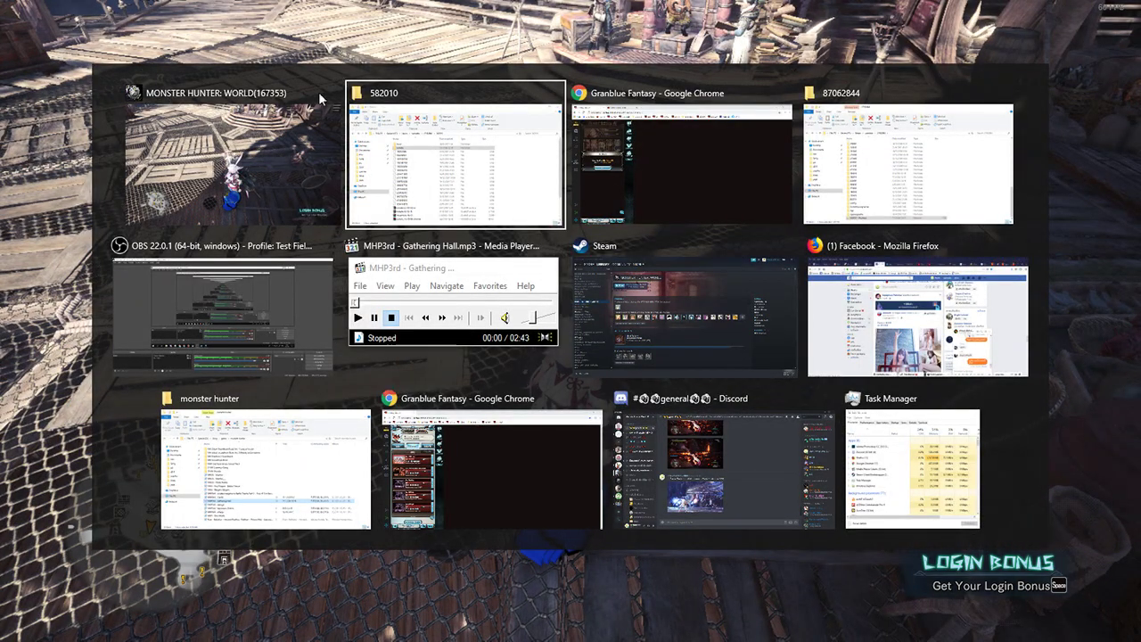
pyautogui.click(690, 284)
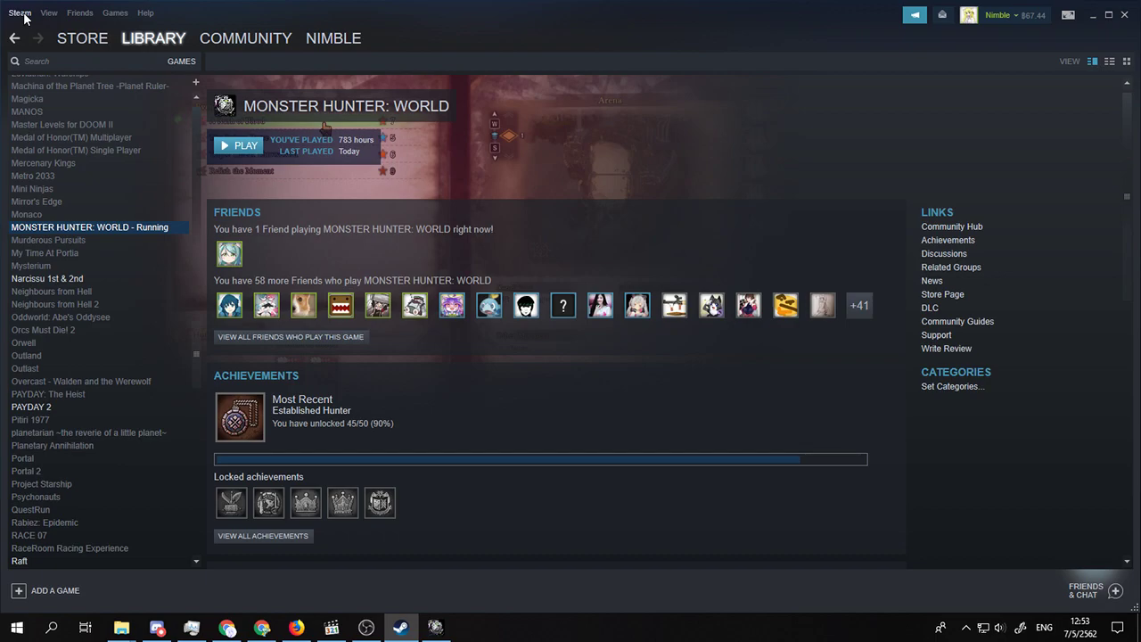
pyautogui.click(19, 12)
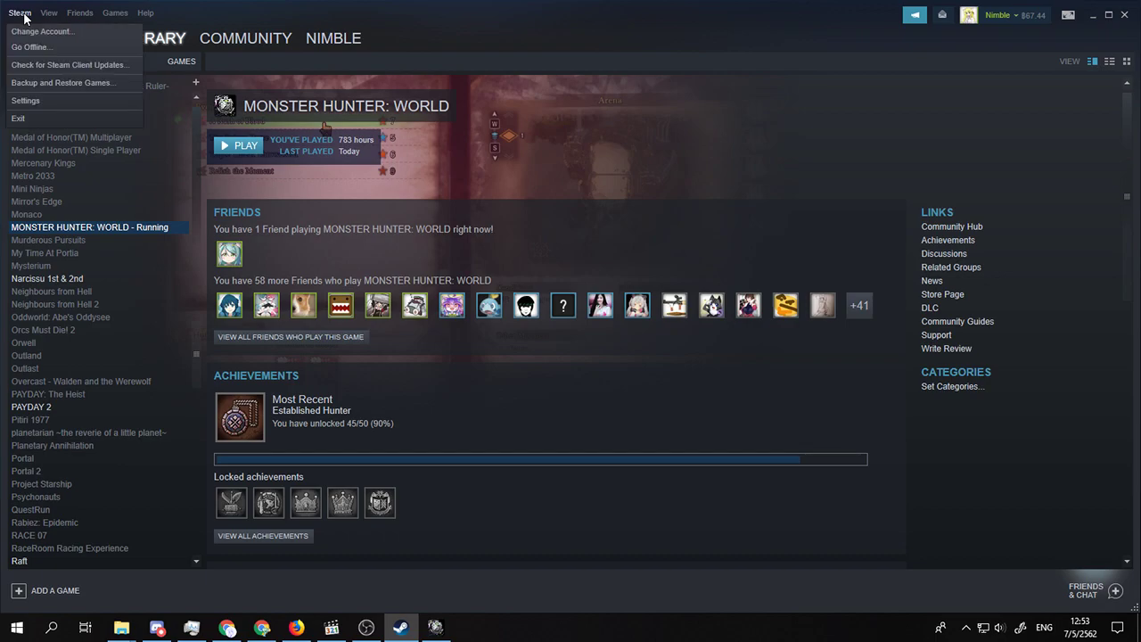
pyautogui.click(26, 101)
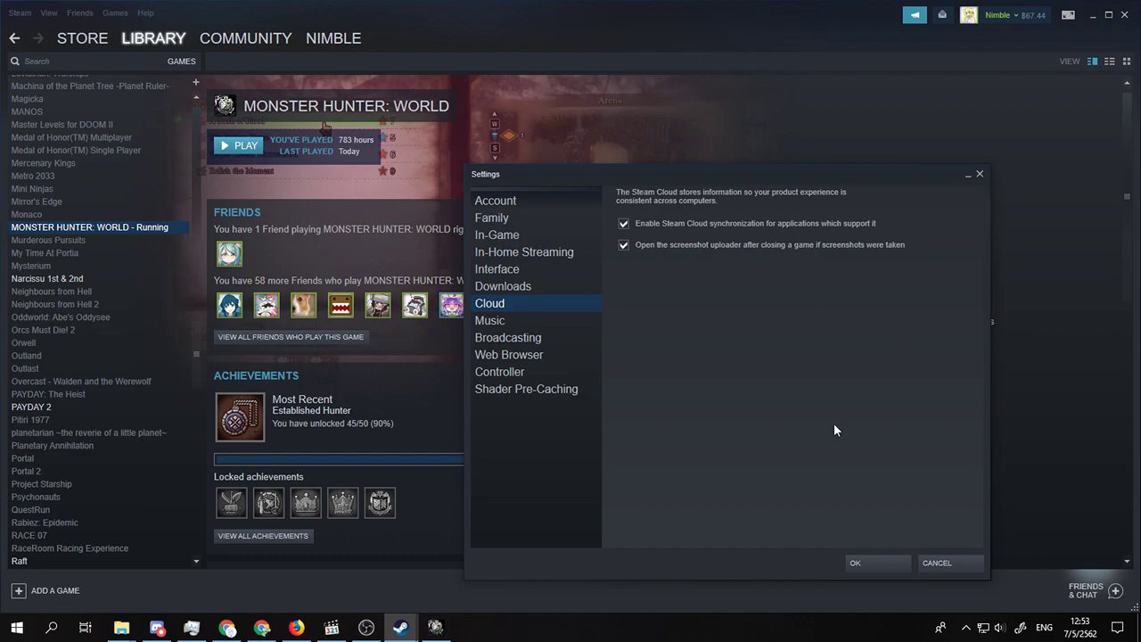
pyautogui.click(939, 565)
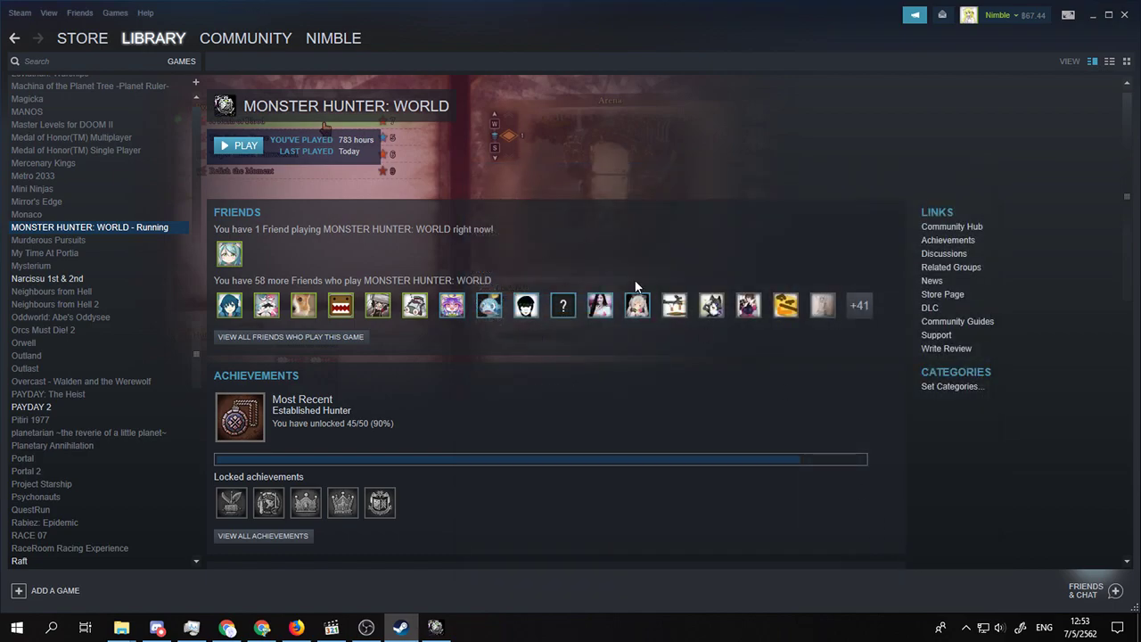
# Open the properties of MONSTER HUNTER: WORLD in the Steam library and view its local files options
pyautogui.scroll(1, 132, 300)
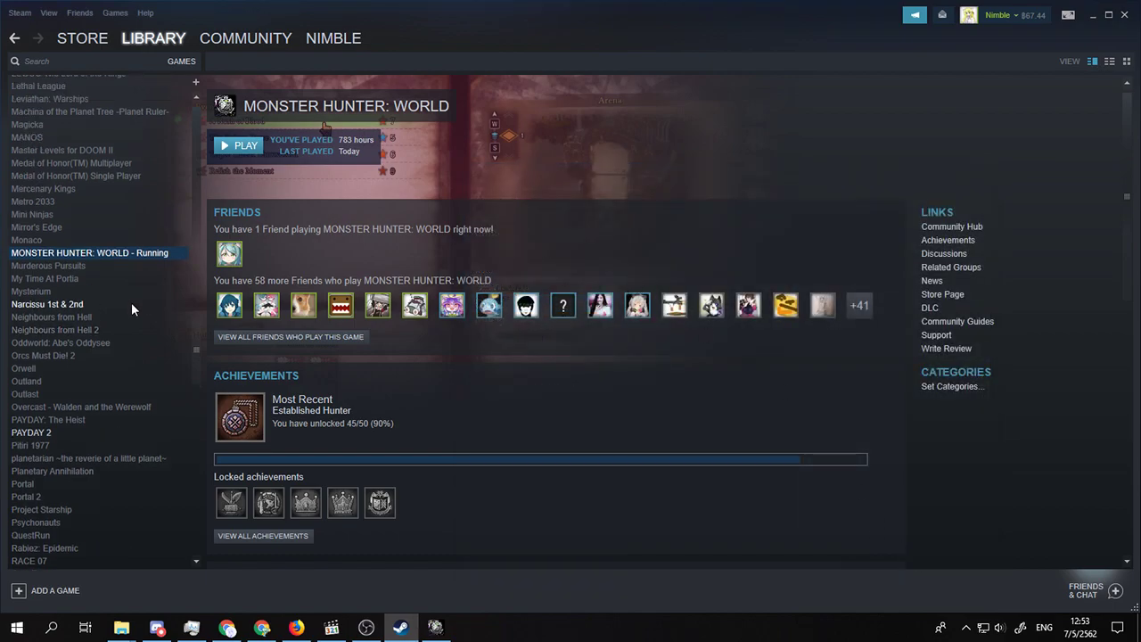
pyautogui.rightClick(115, 250)
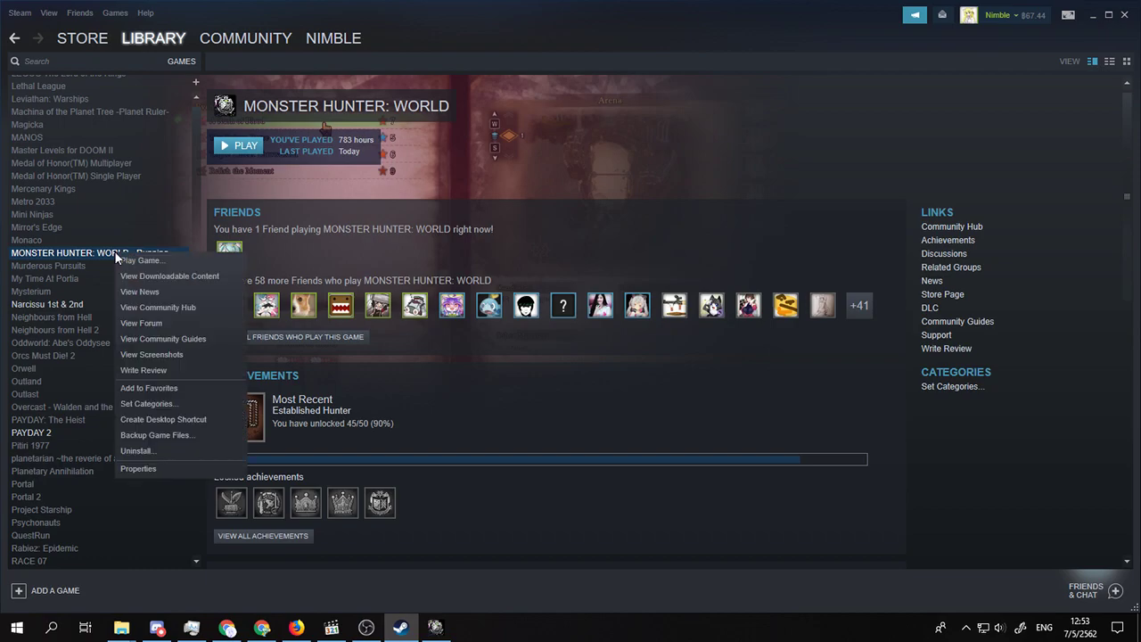
pyautogui.click(172, 470)
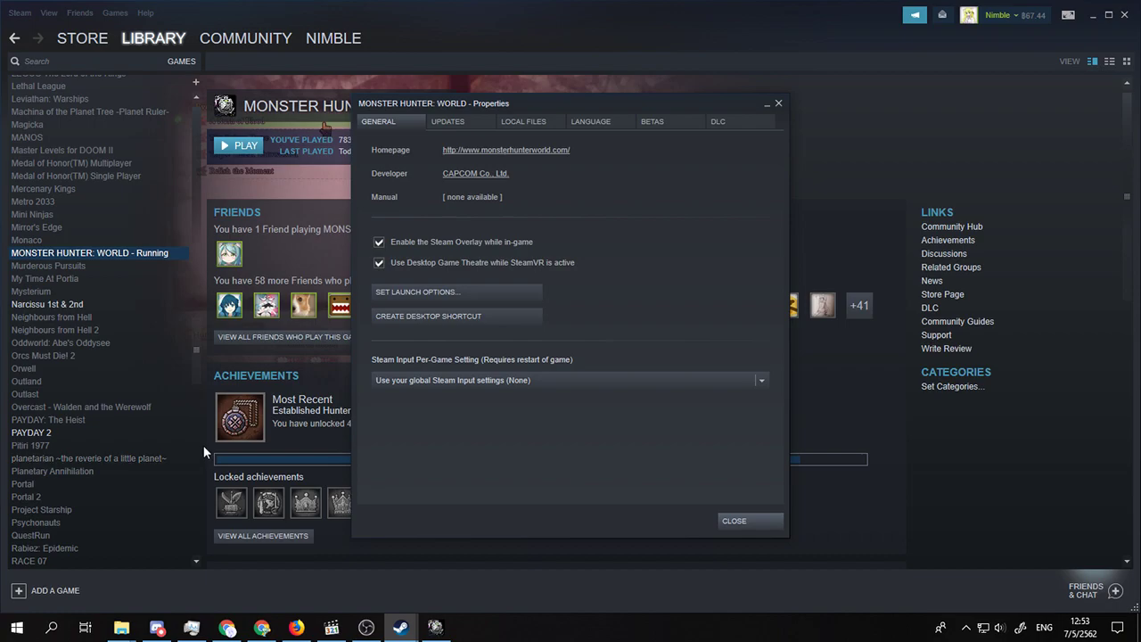
pyautogui.click(523, 122)
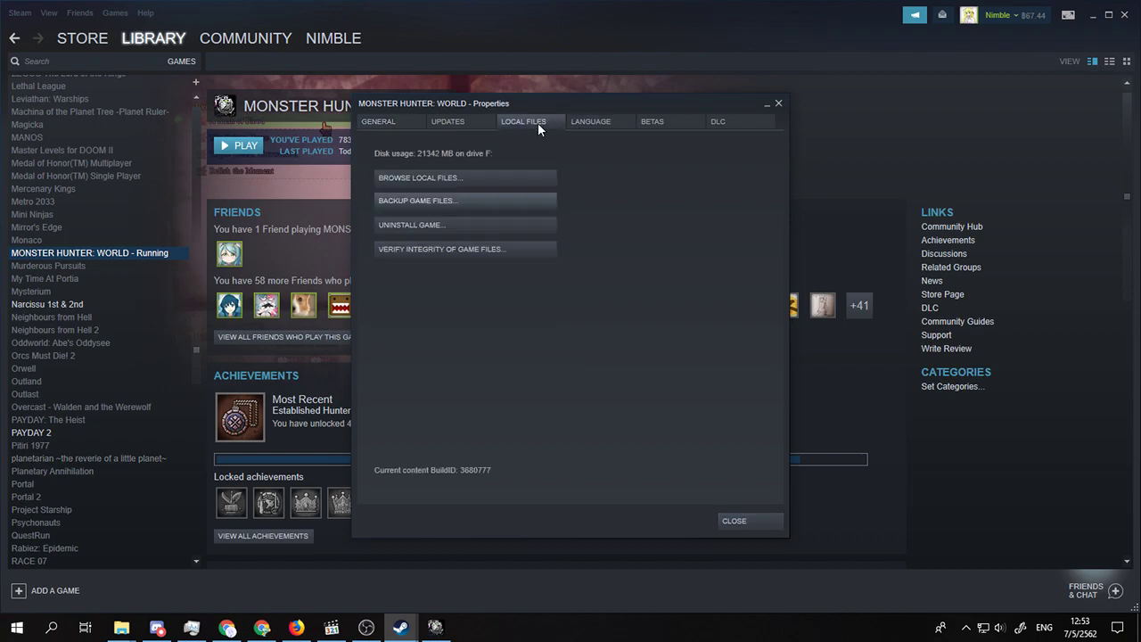
# View the update and Steam Cloud options in the MONSTER HUNTER: WORLD properties and close them without changes
pyautogui.click(455, 123)
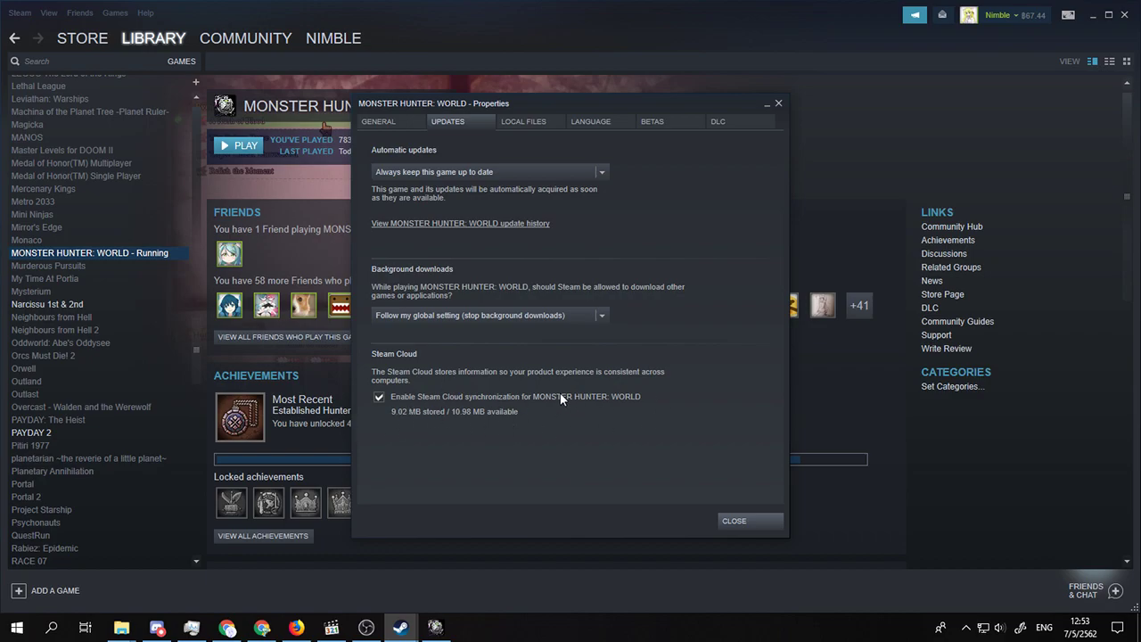
pyautogui.click(741, 520)
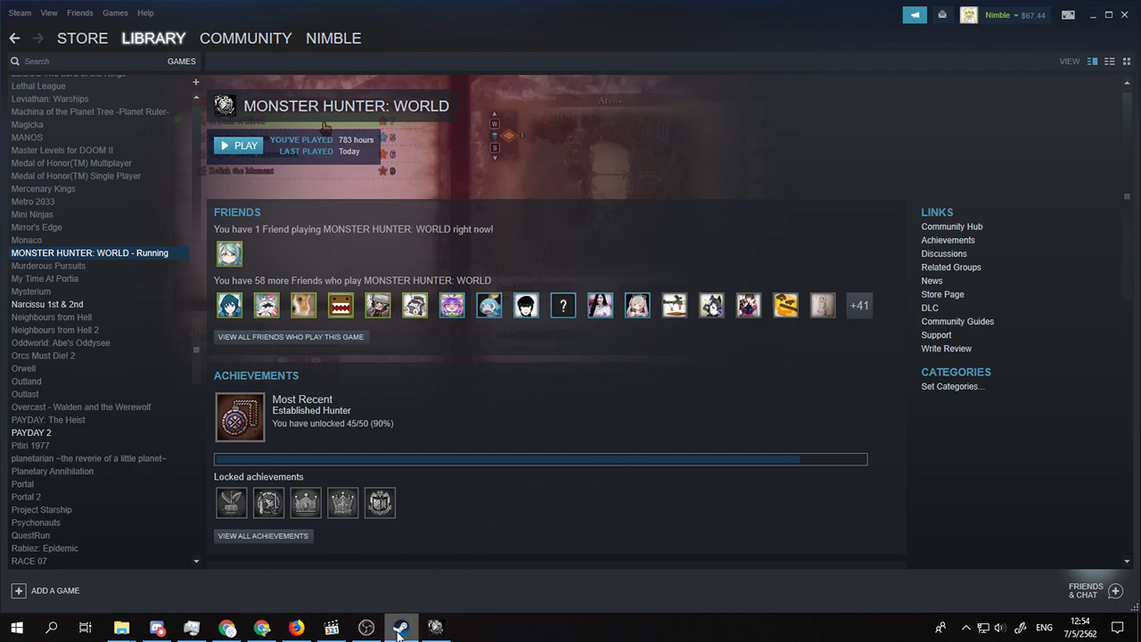
pyautogui.moveTo(401, 628)
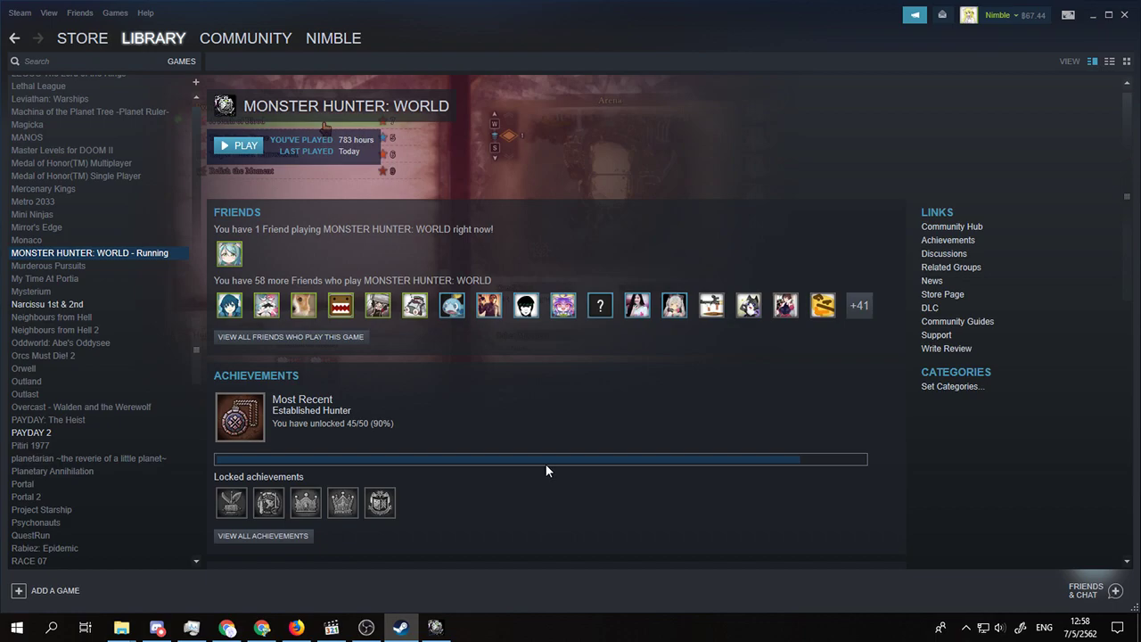
pyautogui.moveTo(122, 627)
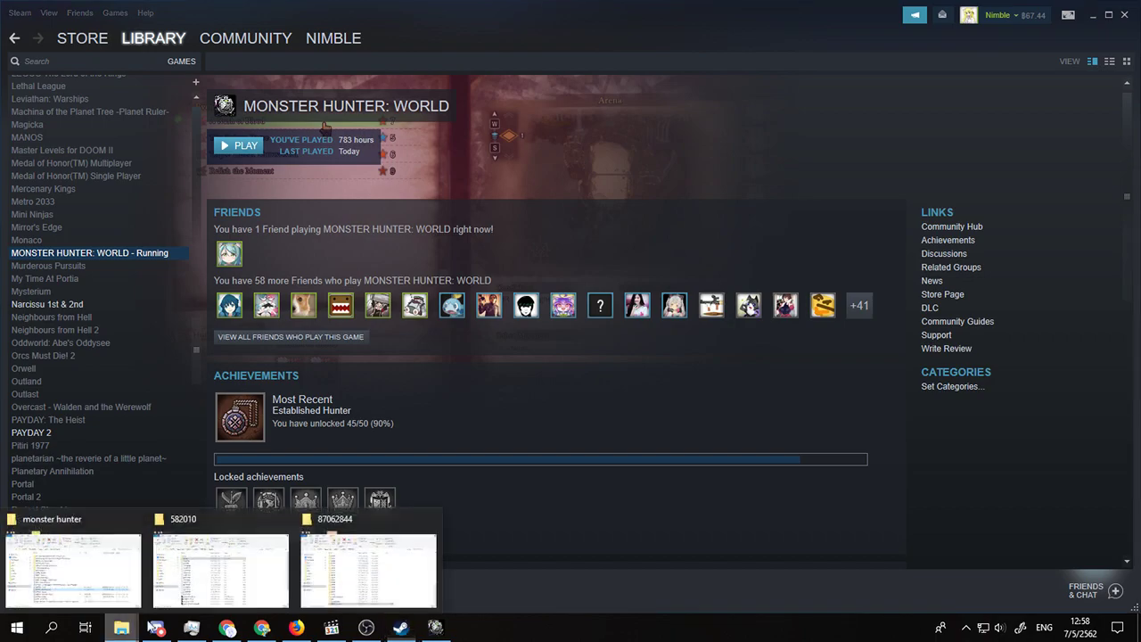
pyautogui.click(329, 577)
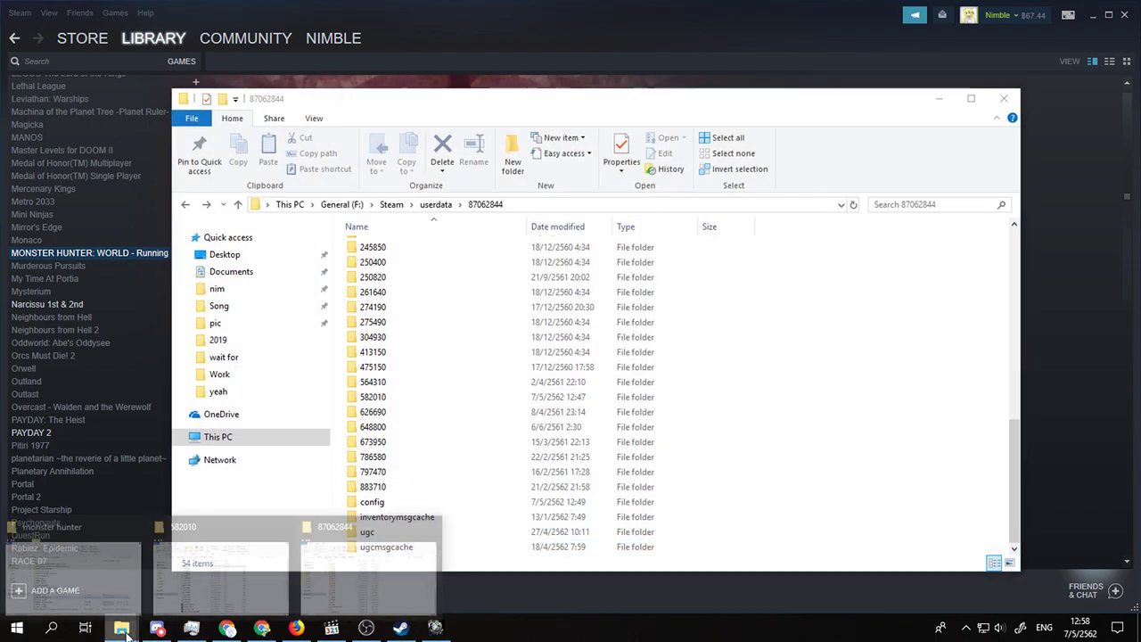
pyautogui.click(223, 562)
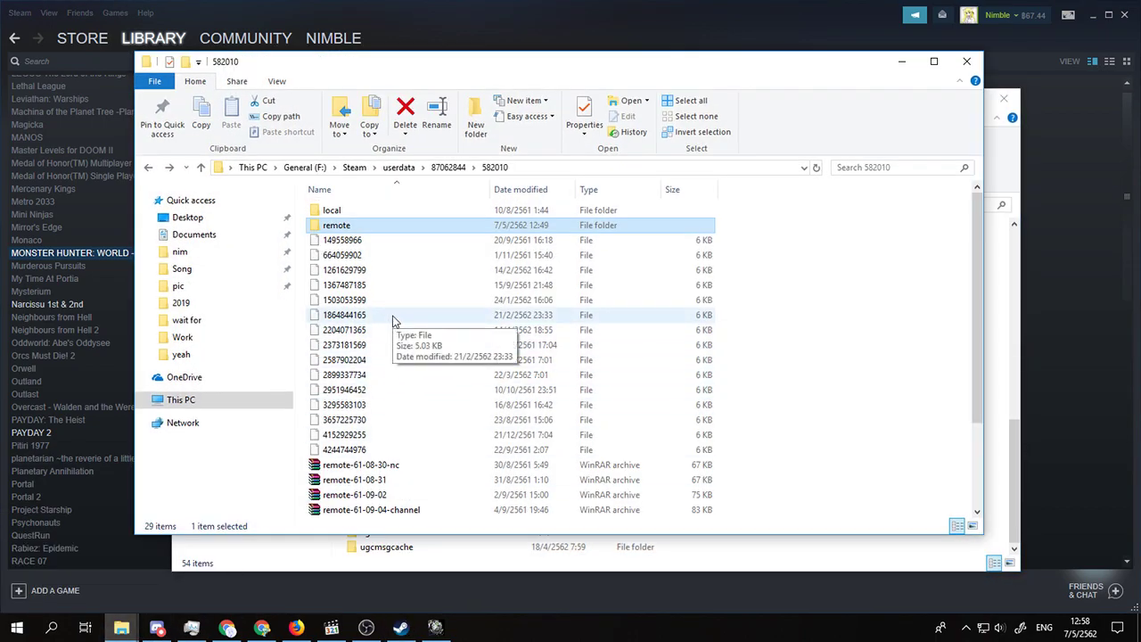
pyautogui.click(354, 359)
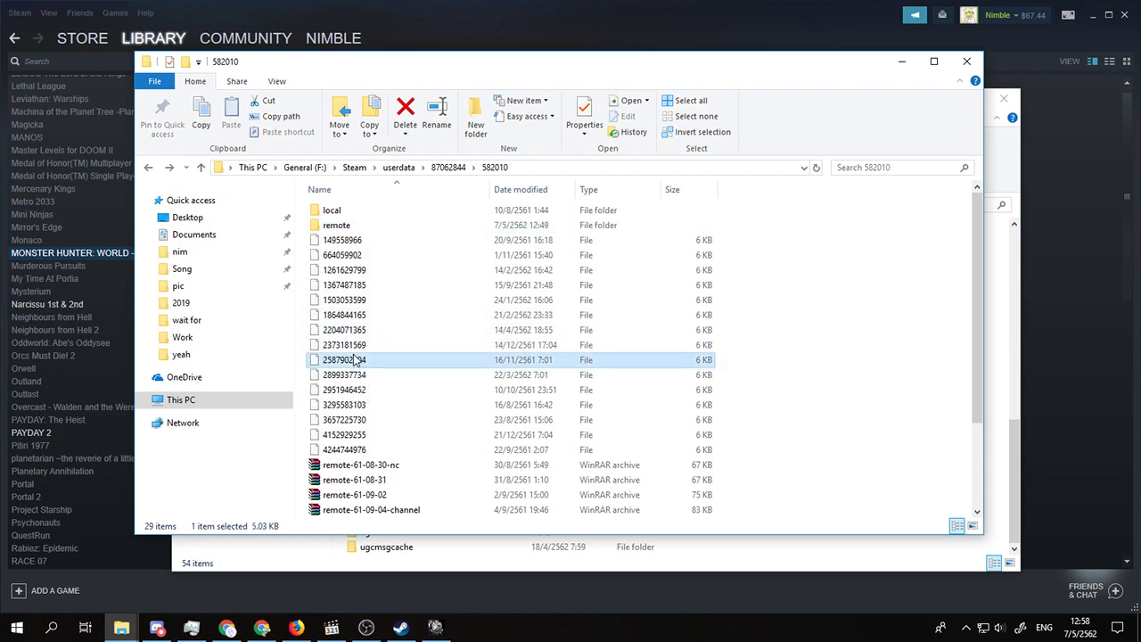